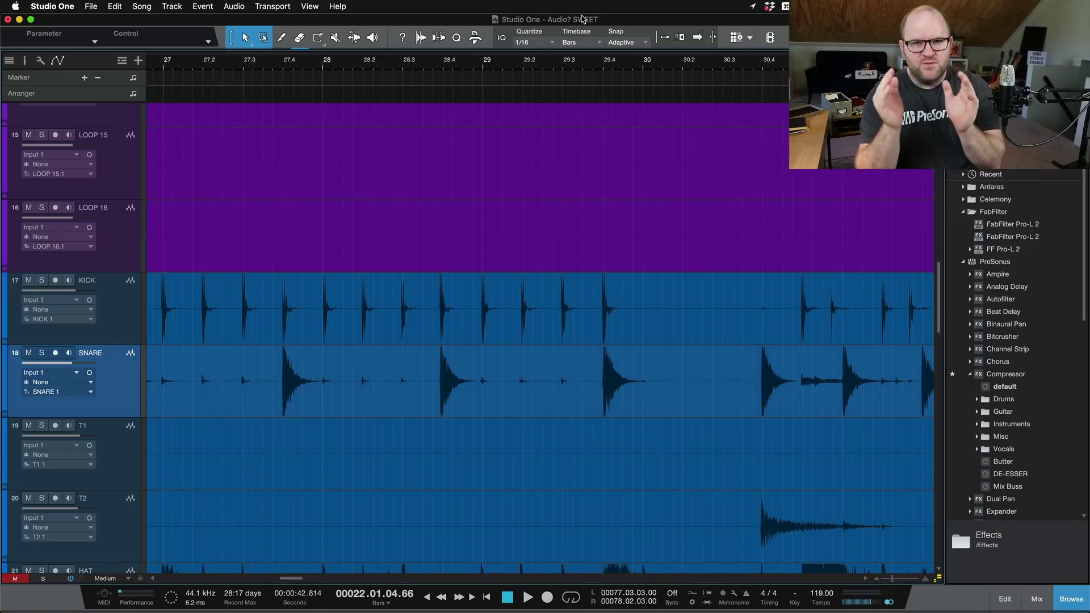
Split the snare hit from bar 29.4 to 30.3 into its own event and select it
{"action": "left_click", "coordinate": [622, 393]}
{"action": "left_click_drag", "start_coordinate": [601, 364], "coordinate": [757, 386]}
{"action": "double_click", "coordinate": [683, 387]}
{"action": "left_click", "coordinate": [683, 386]}
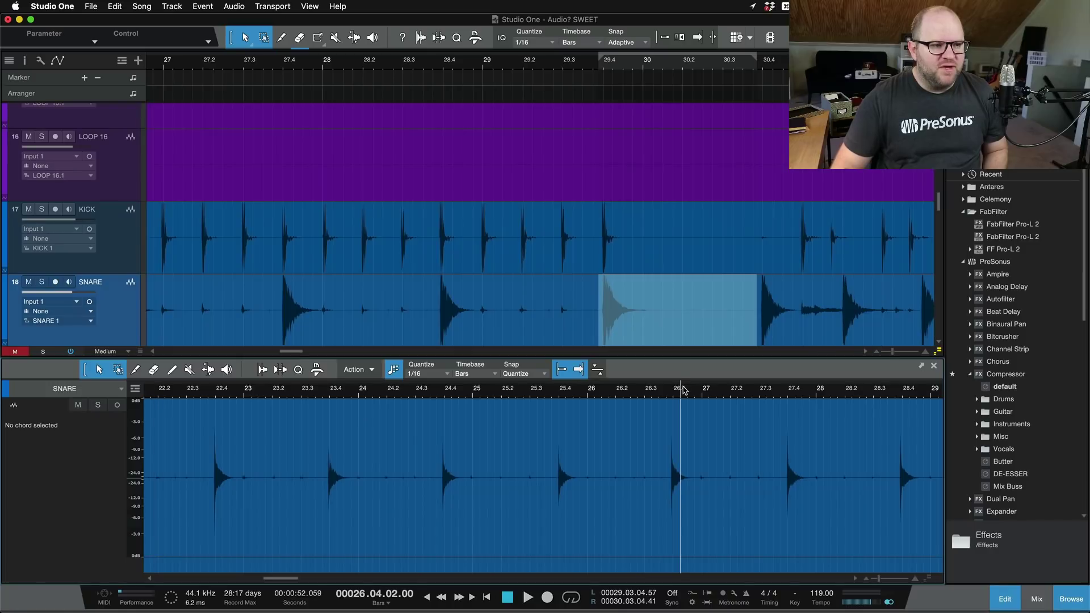
{"action": "key", "text": "F2"}
{"action": "left_click", "coordinate": [667, 307]}
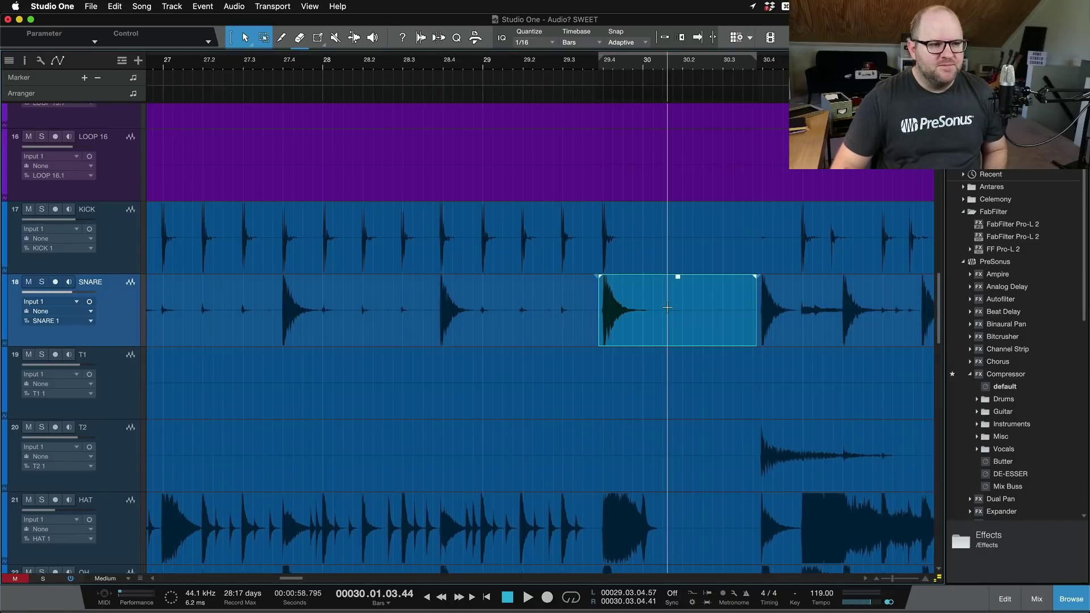
{"action": "left_click", "coordinate": [548, 342]}
{"action": "left_click", "coordinate": [665, 337]}
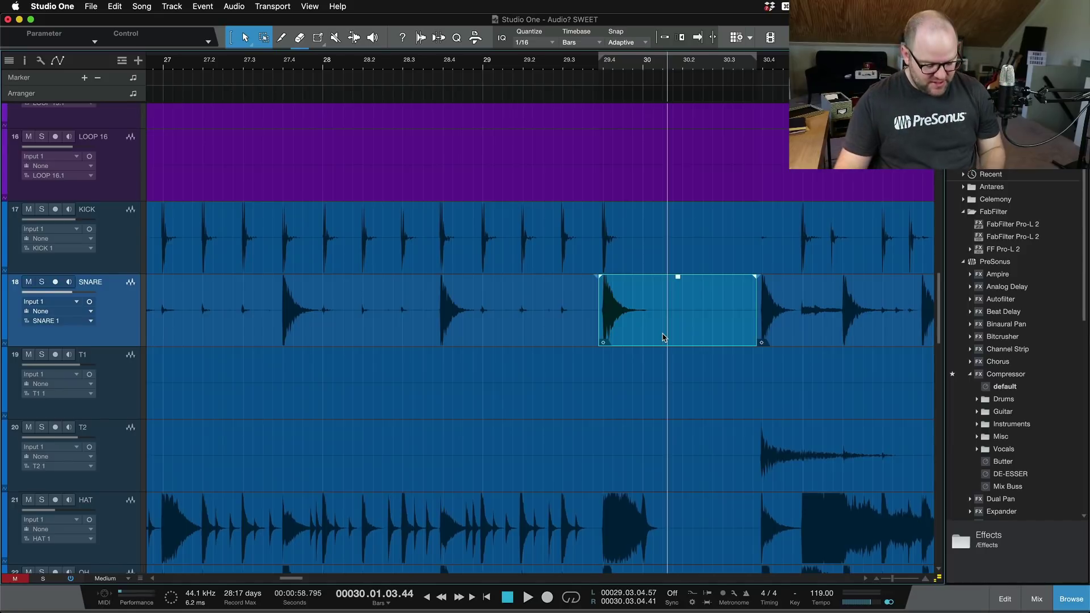
Show the separated snare event's properties in the Inspector and enable its Event FX
{"action": "key", "text": "F4"}
{"action": "key", "text": "F4"}
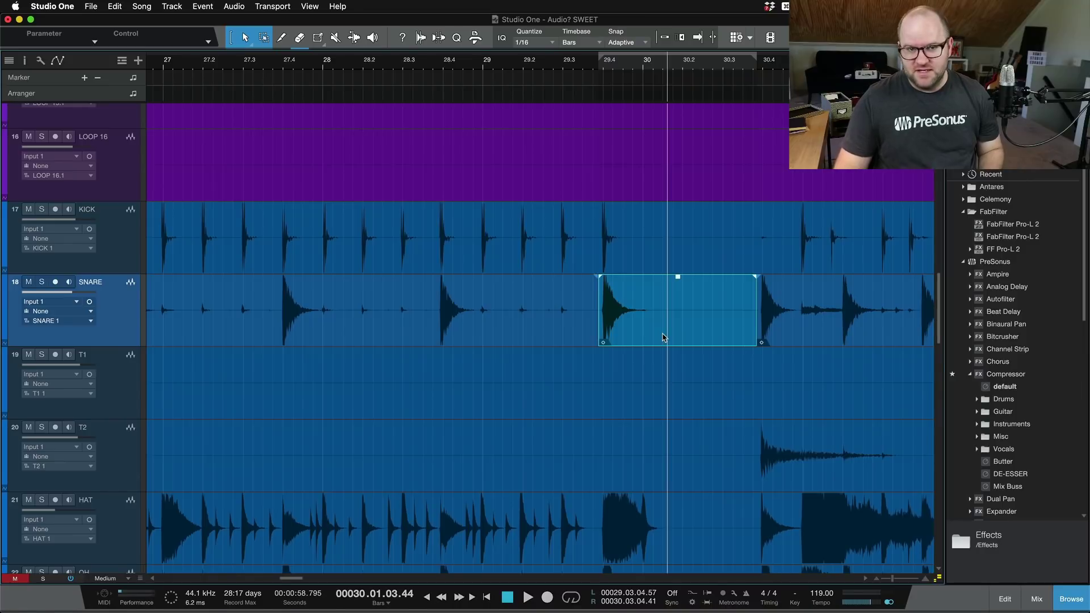
{"action": "key", "text": "F4"}
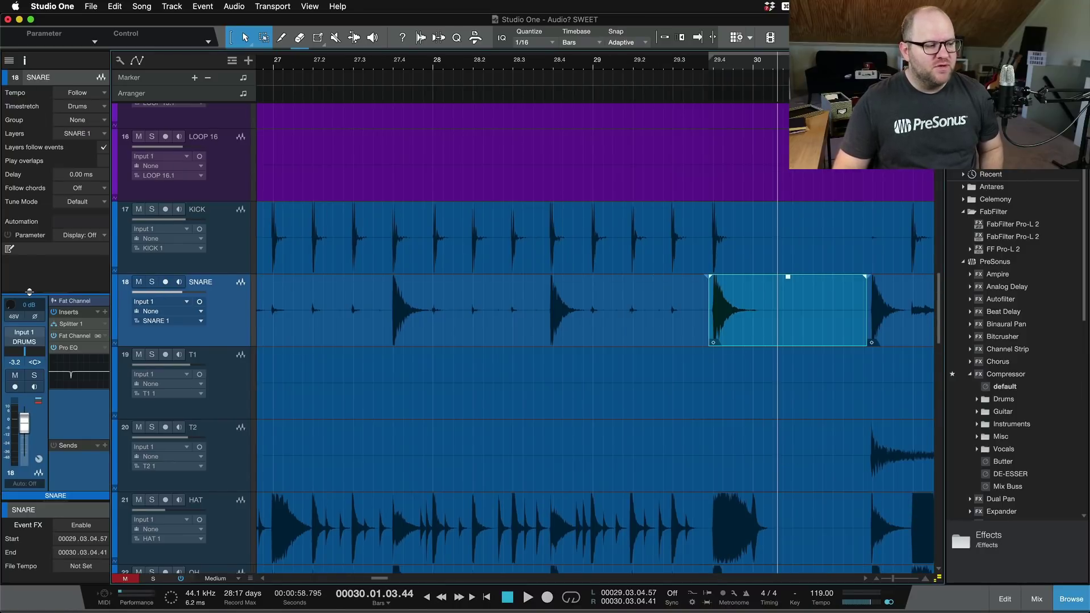
{"action": "left_click_drag", "start_coordinate": [30, 292], "coordinate": [29, 188]}
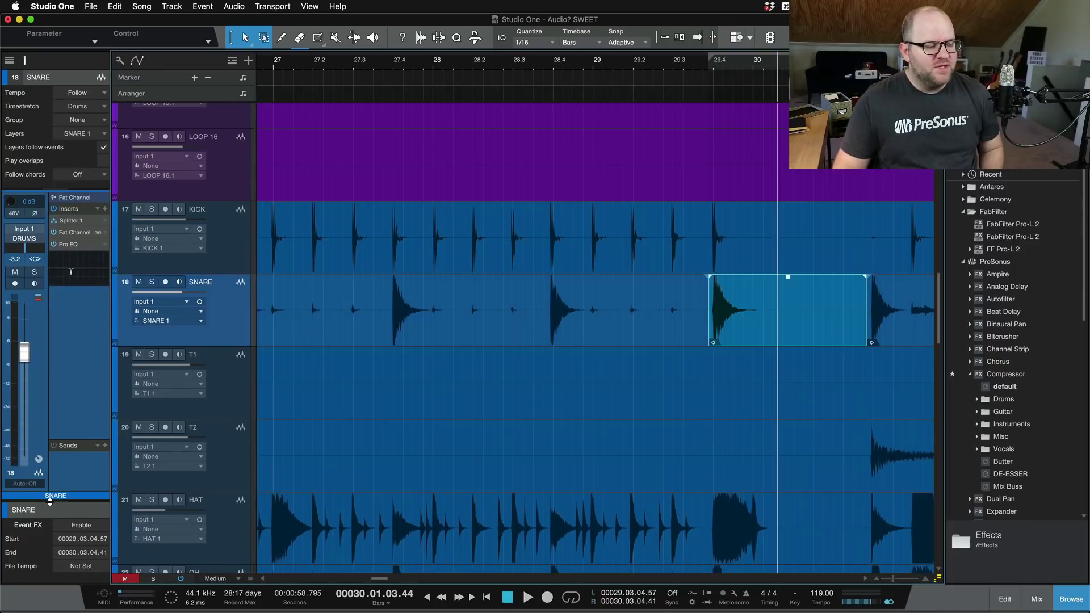
{"action": "left_click_drag", "start_coordinate": [50, 500], "coordinate": [50, 256]}
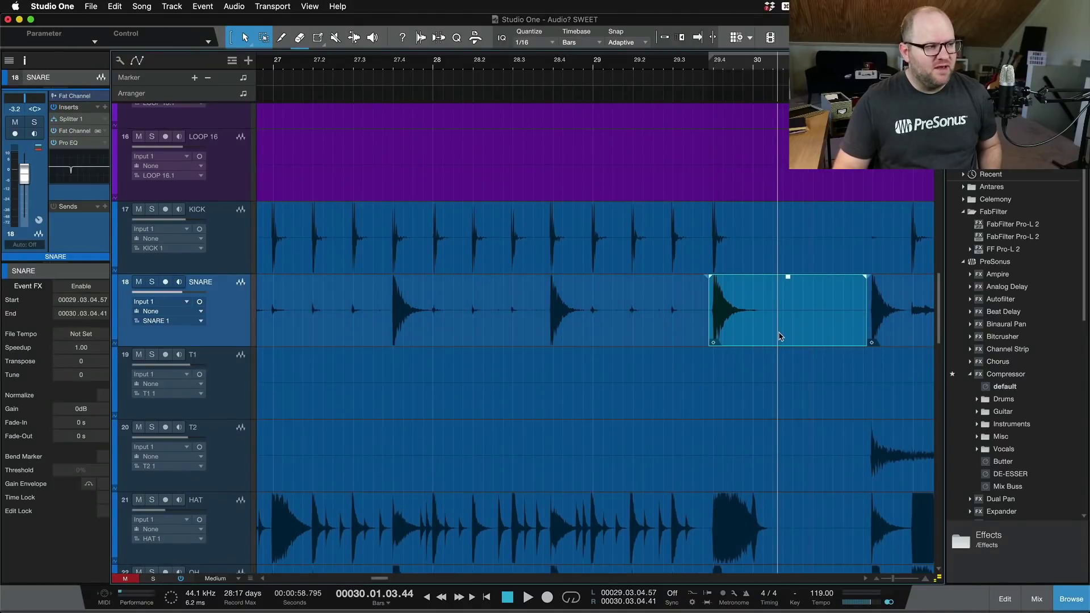
{"action": "left_click", "coordinate": [77, 287]}
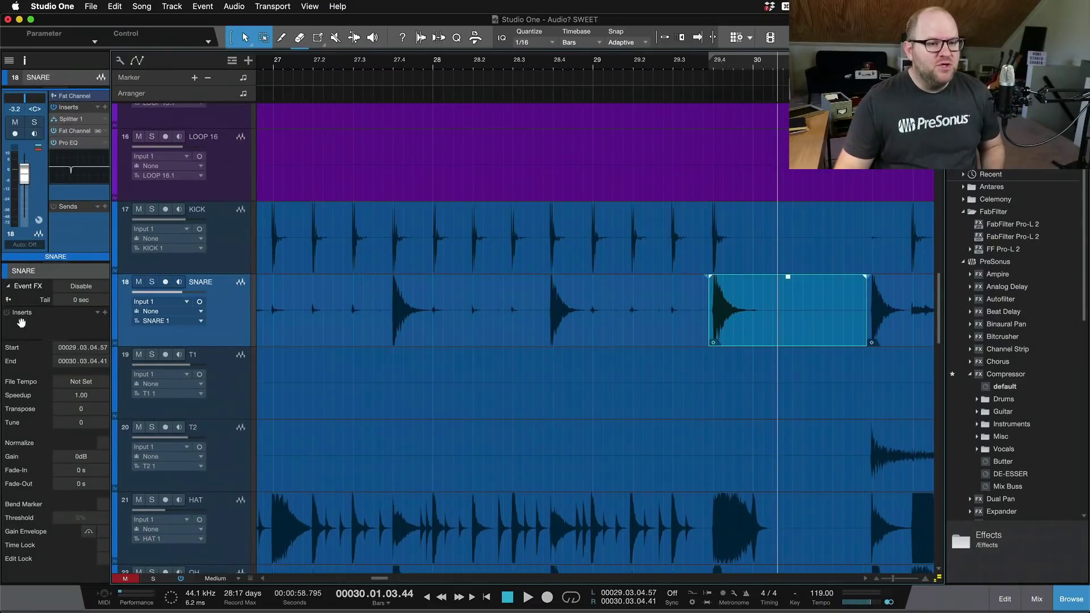
Insert an Analog Delay on the snare event's Event FX and try higher feedback and 36.5% dry/wet
{"action": "left_click_drag", "start_coordinate": [1007, 286], "coordinate": [30, 333]}
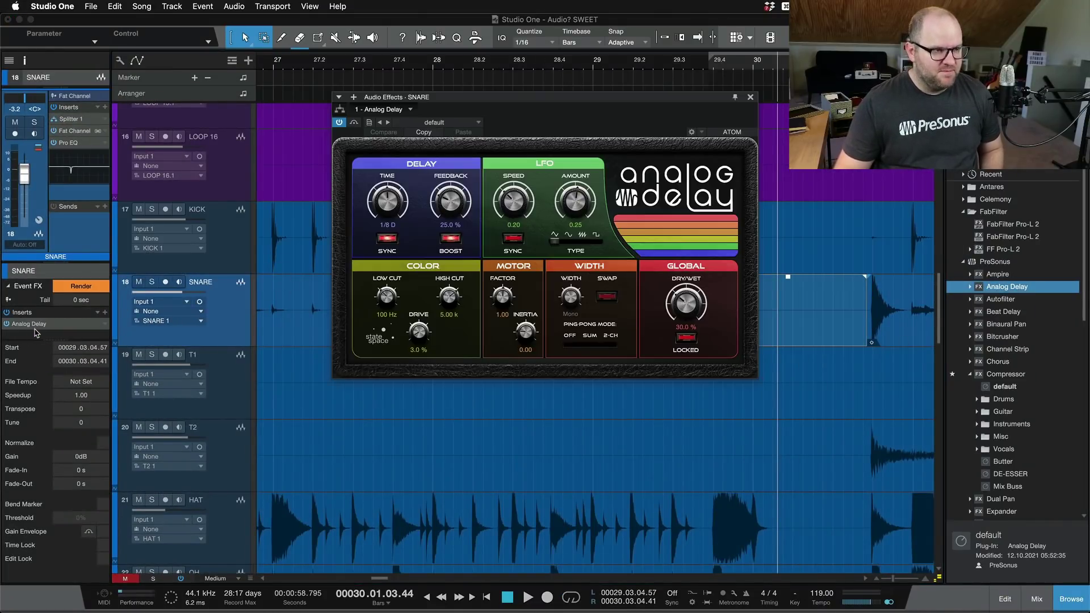
{"action": "left_click_drag", "start_coordinate": [458, 206], "coordinate": [460, 149]}
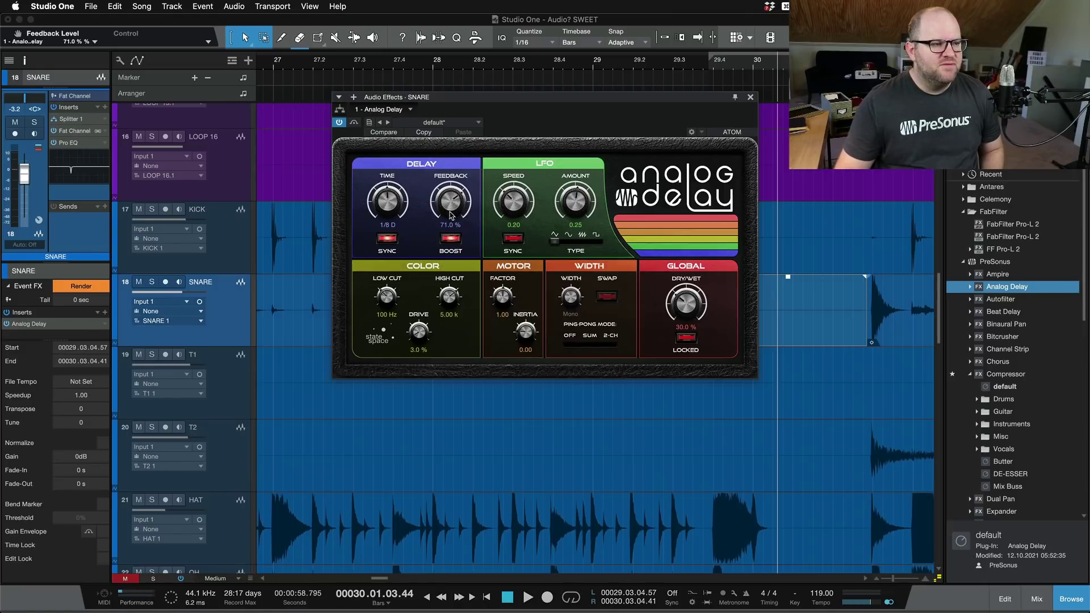
{"action": "left_click_drag", "start_coordinate": [449, 206], "coordinate": [447, 177]}
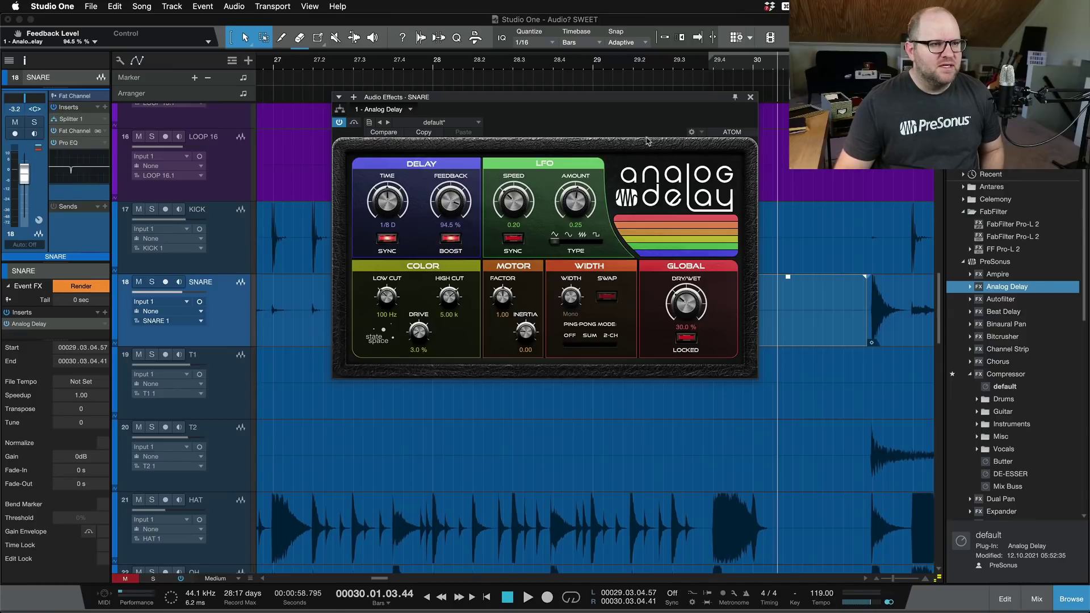
{"action": "left_click_drag", "start_coordinate": [663, 117], "coordinate": [597, 148]}
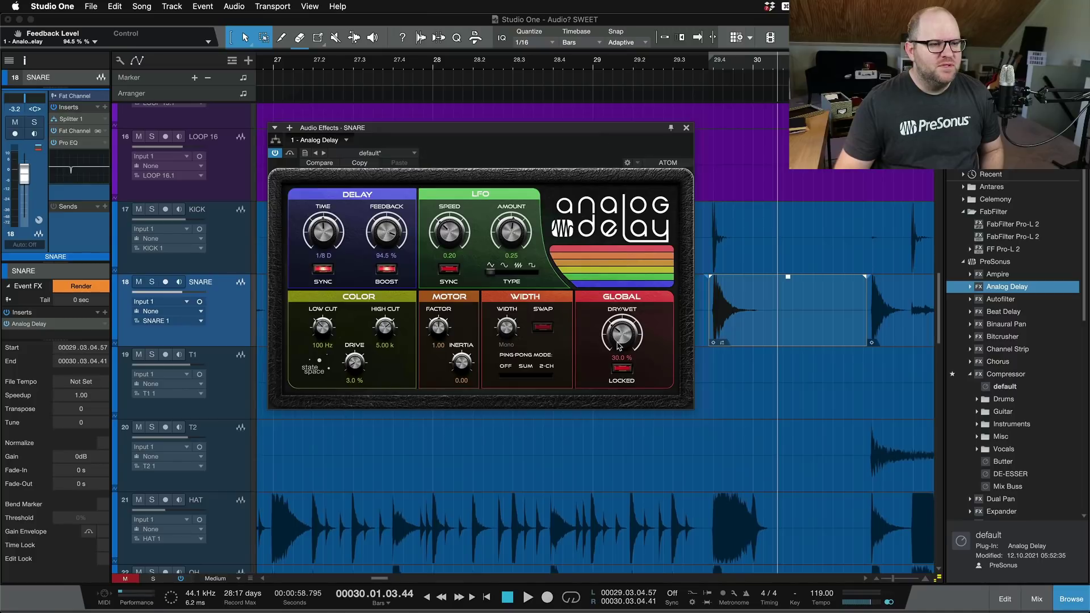
{"action": "left_click_drag", "start_coordinate": [619, 346], "coordinate": [618, 333]}
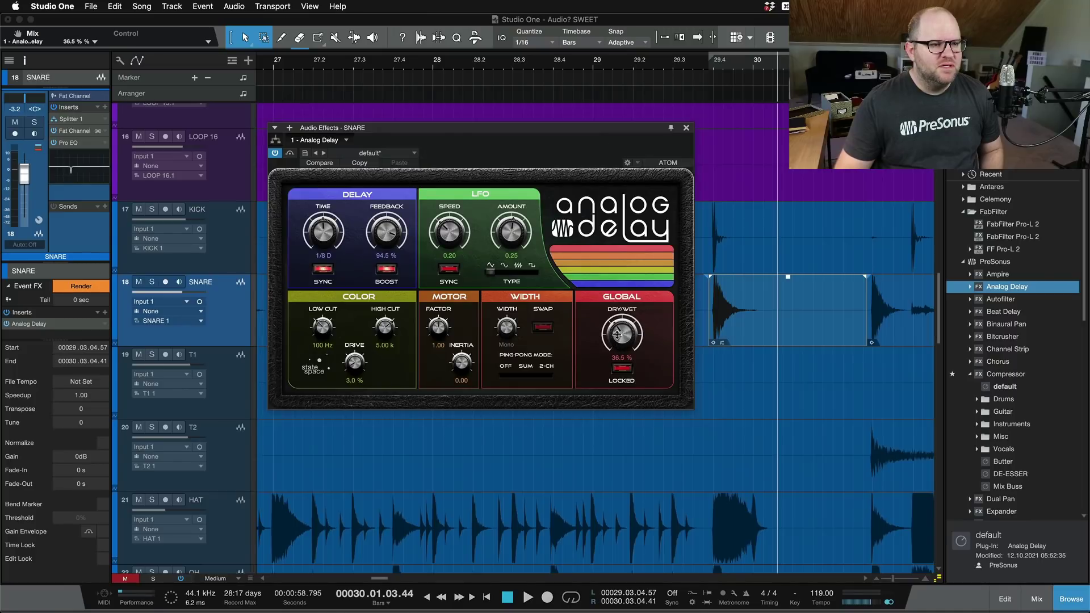
Audition from bar 27.4 and settle the delay at 28.5% feedback and 25% dry/wet
{"action": "left_click", "coordinate": [683, 61]}
{"action": "left_click", "coordinate": [432, 62]}
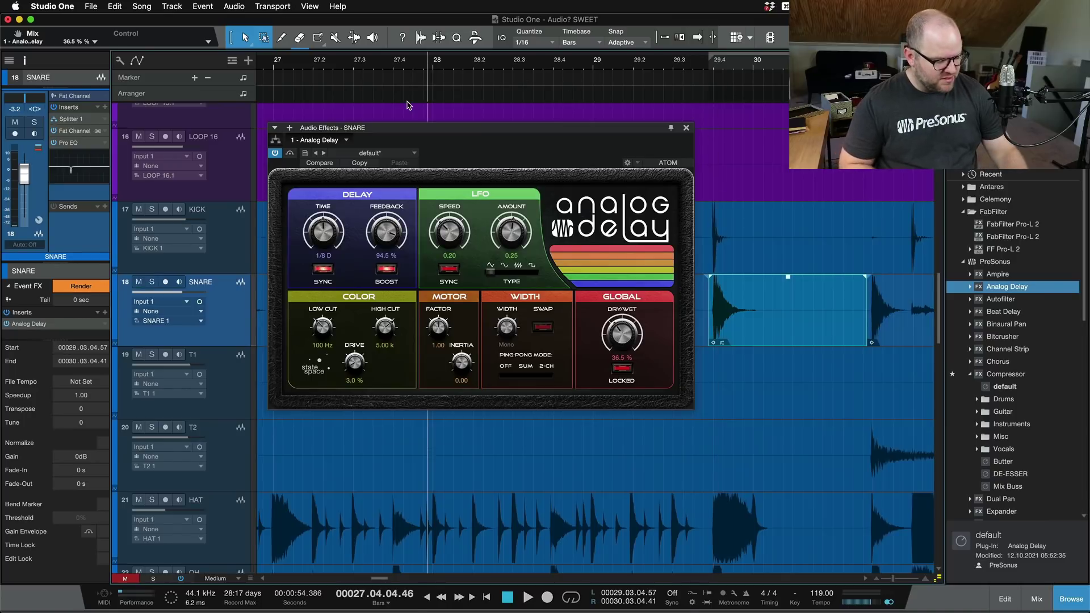
{"action": "key", "text": "space"}
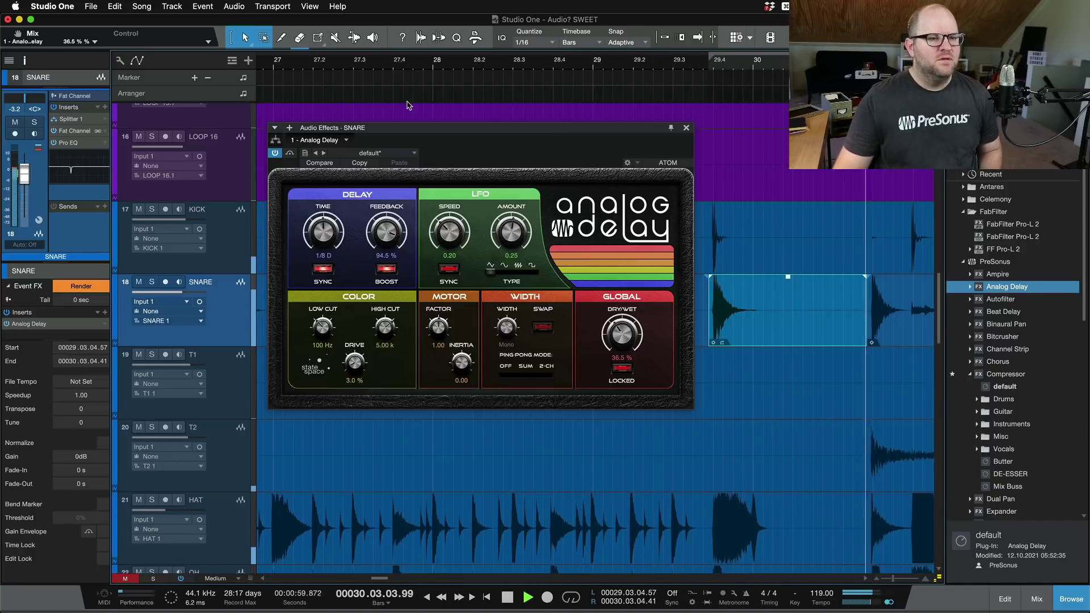
{"action": "key", "text": "space"}
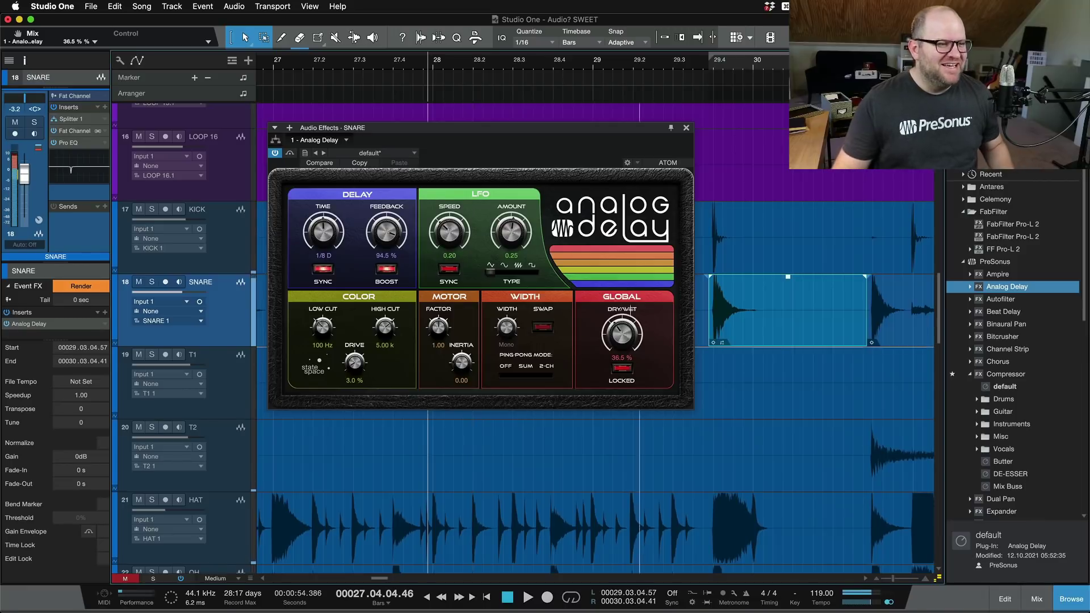
{"action": "left_click_drag", "start_coordinate": [388, 233], "coordinate": [394, 315]}
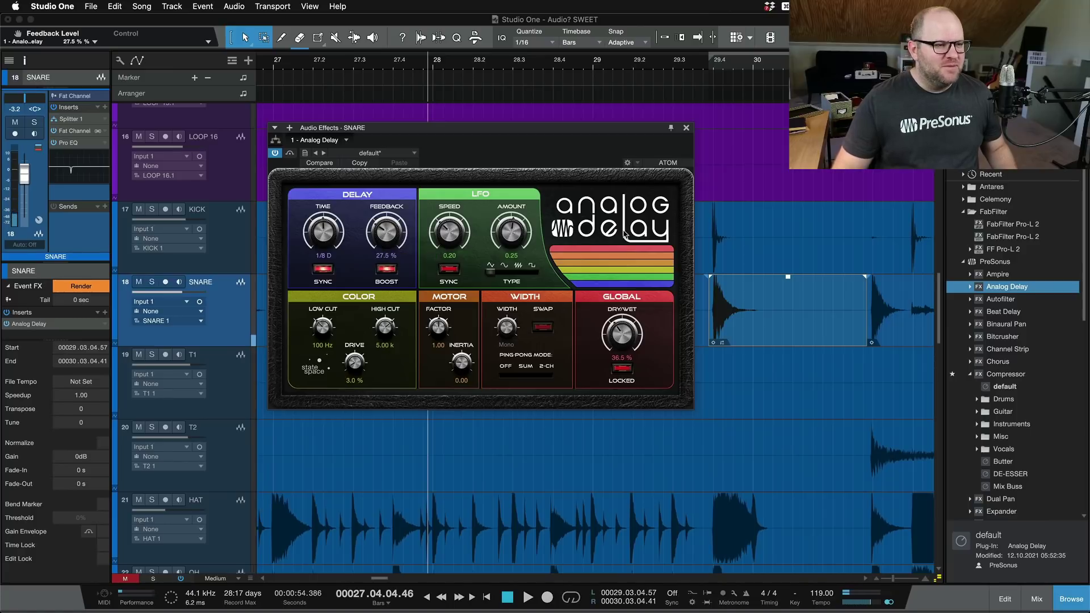
{"action": "left_click_drag", "start_coordinate": [624, 350], "coordinate": [624, 359]}
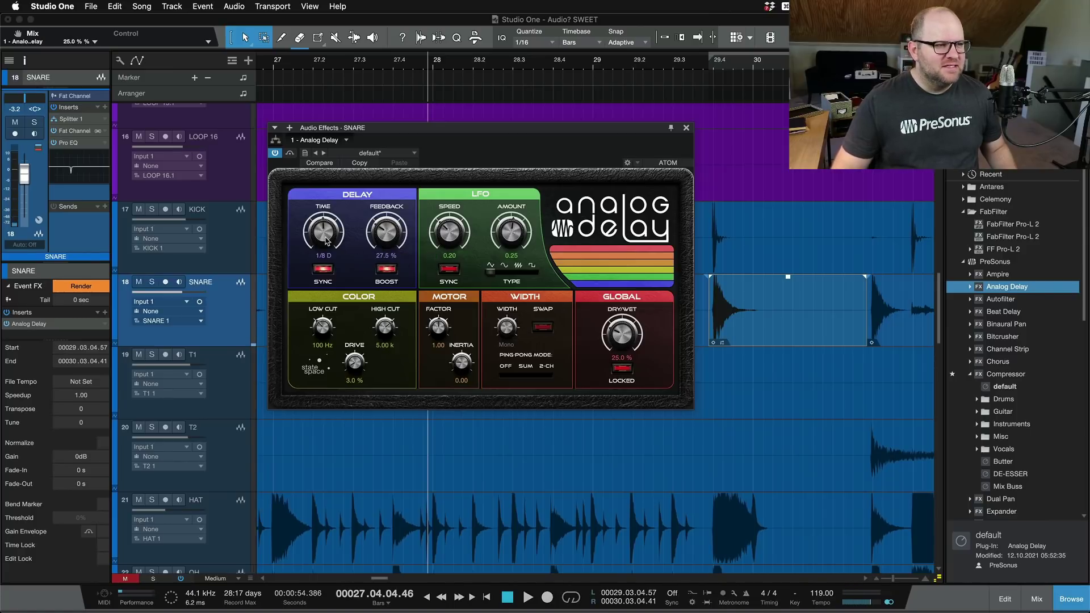
{"action": "left_click_drag", "start_coordinate": [384, 228], "coordinate": [382, 224]}
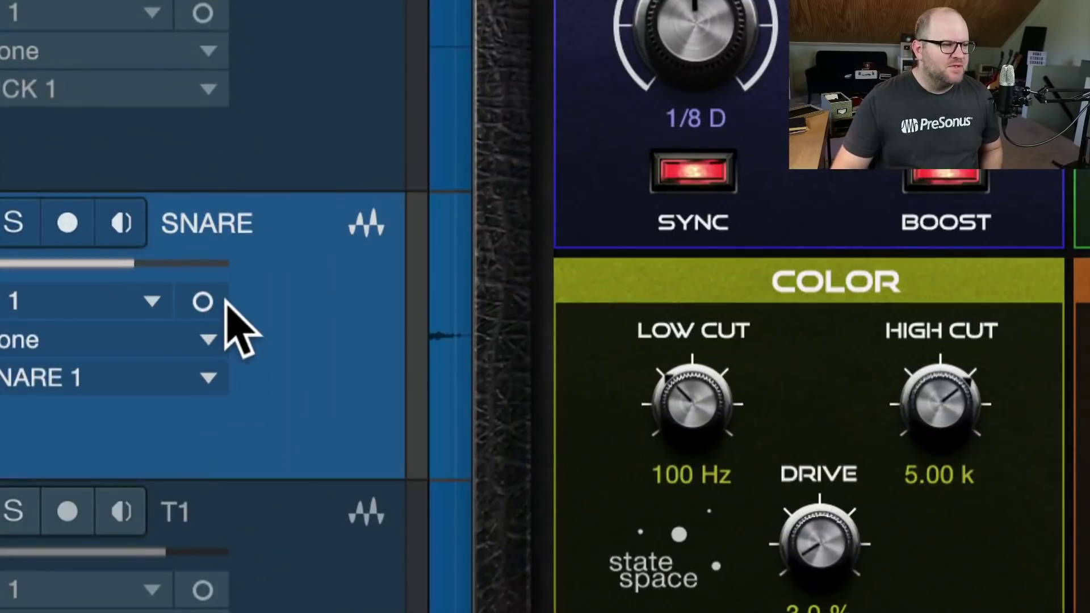
Enable snare monitoring, audition from bar 29.3, and set the Analog Delay width to 100
{"action": "left_click", "coordinate": [200, 302]}
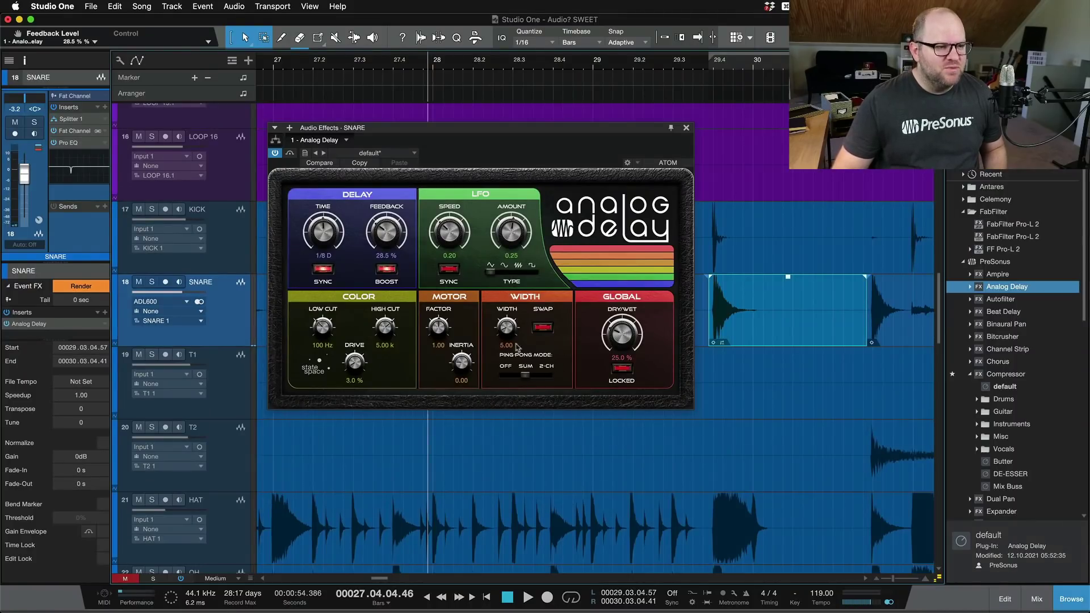
{"action": "left_click", "coordinate": [686, 71]}
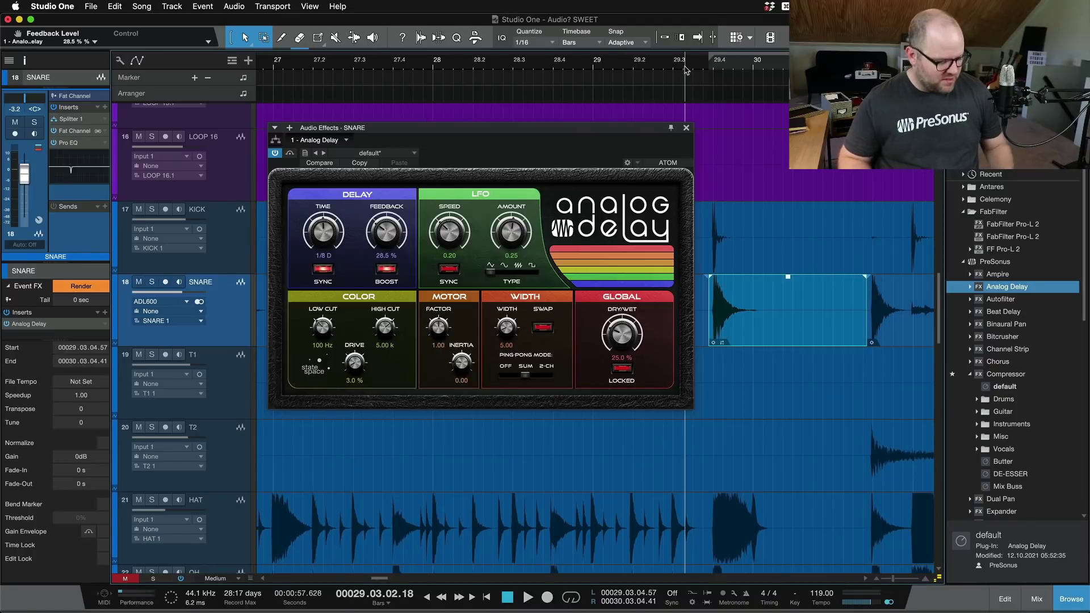
{"action": "key", "text": "space"}
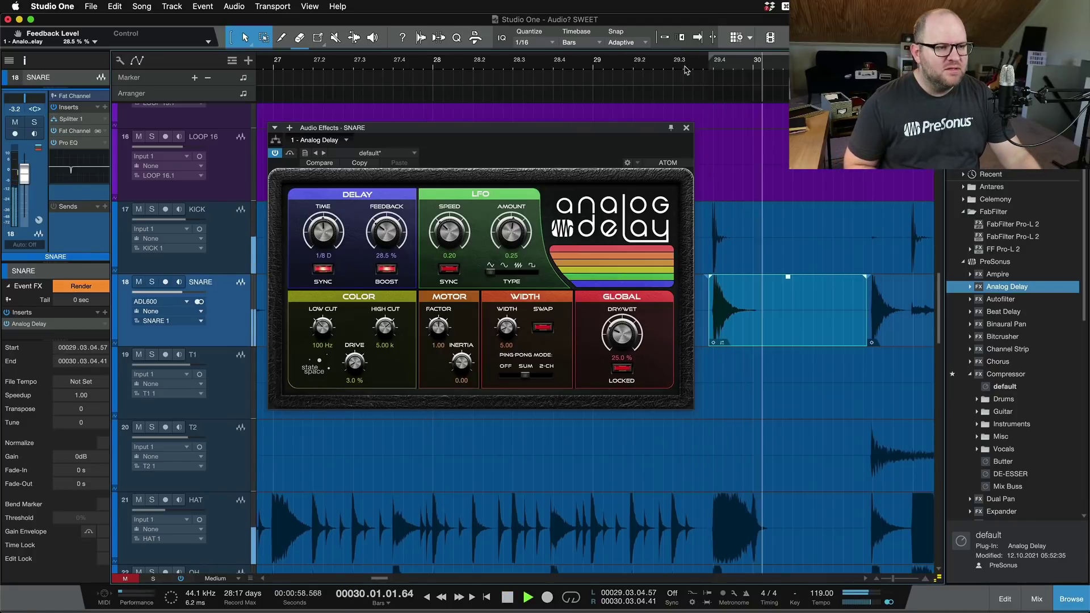
{"action": "key", "text": "space"}
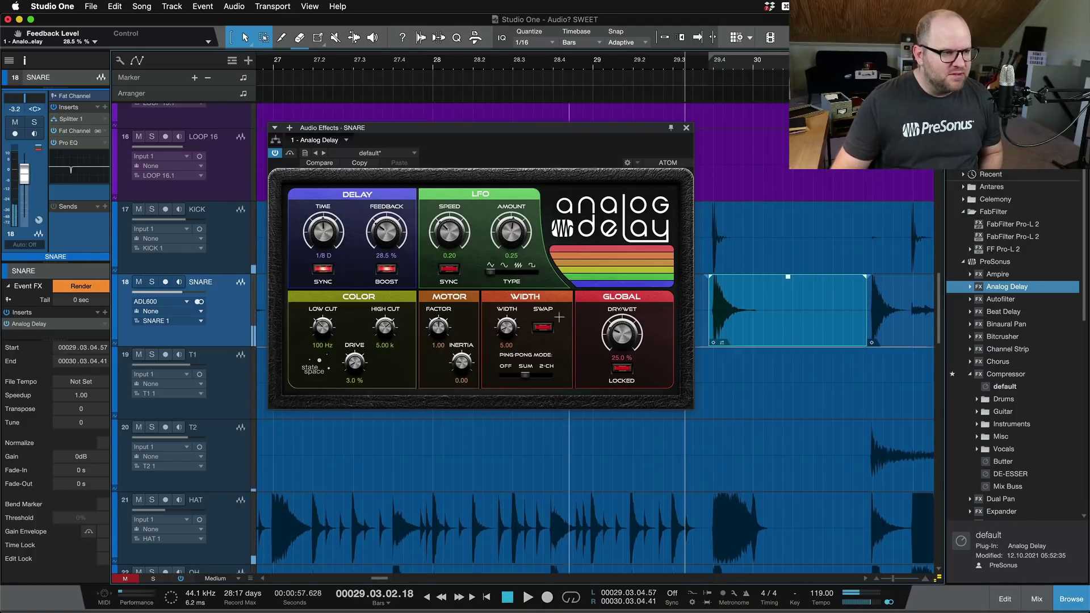
{"action": "left_click_drag", "start_coordinate": [506, 325], "coordinate": [511, 312]}
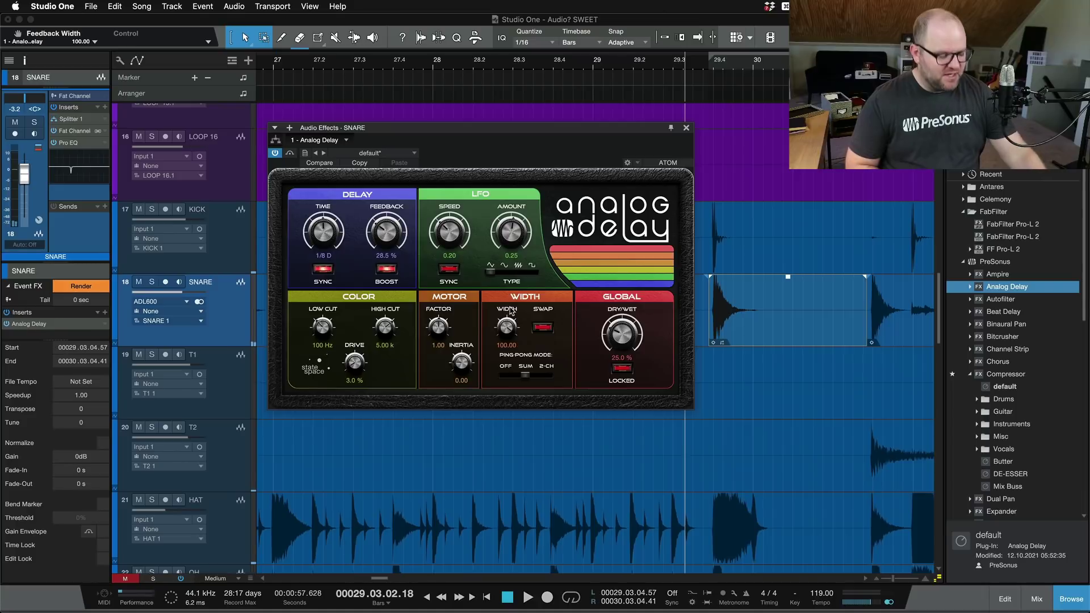
{"action": "key", "text": "space"}
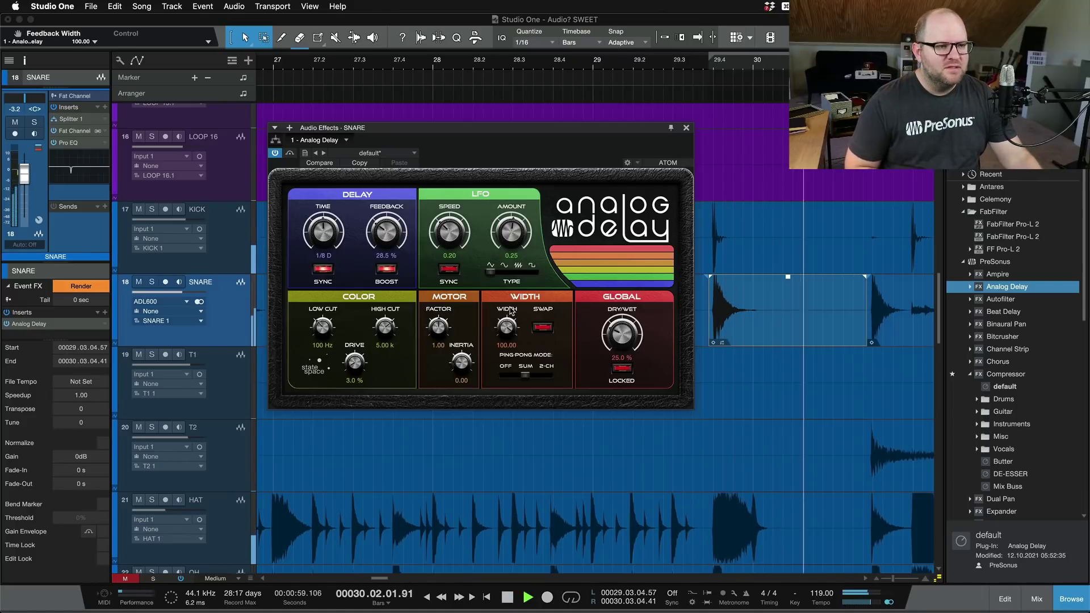
{"action": "key", "text": "space"}
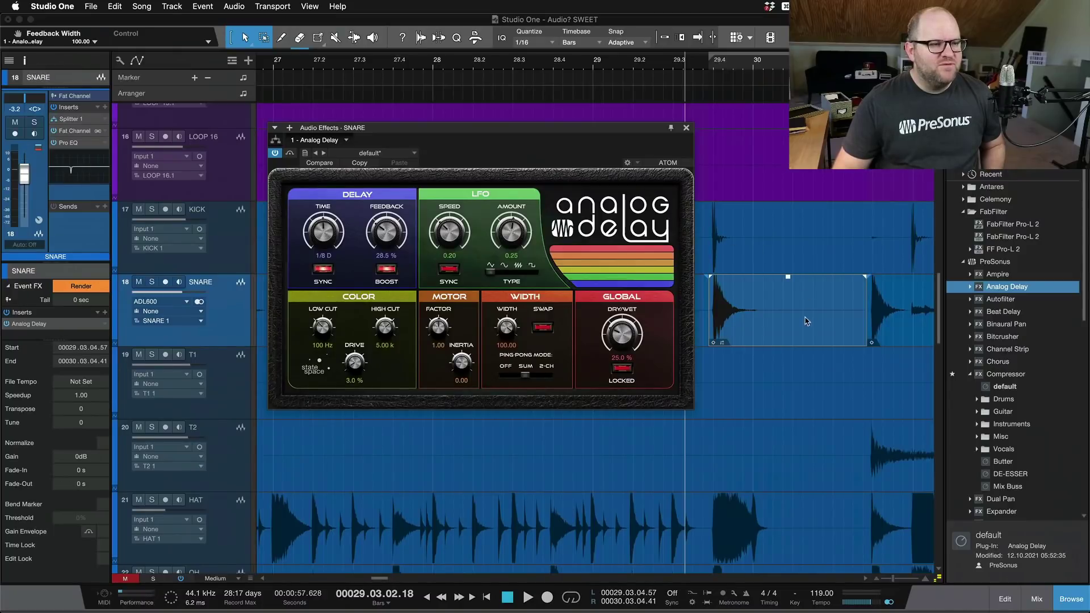
Set the Event FX tail to 5 sec and render the Analog Delay into the snare event
{"action": "scroll", "coordinate": [866, 329], "scroll_direction": "down", "scroll_amount": 3}
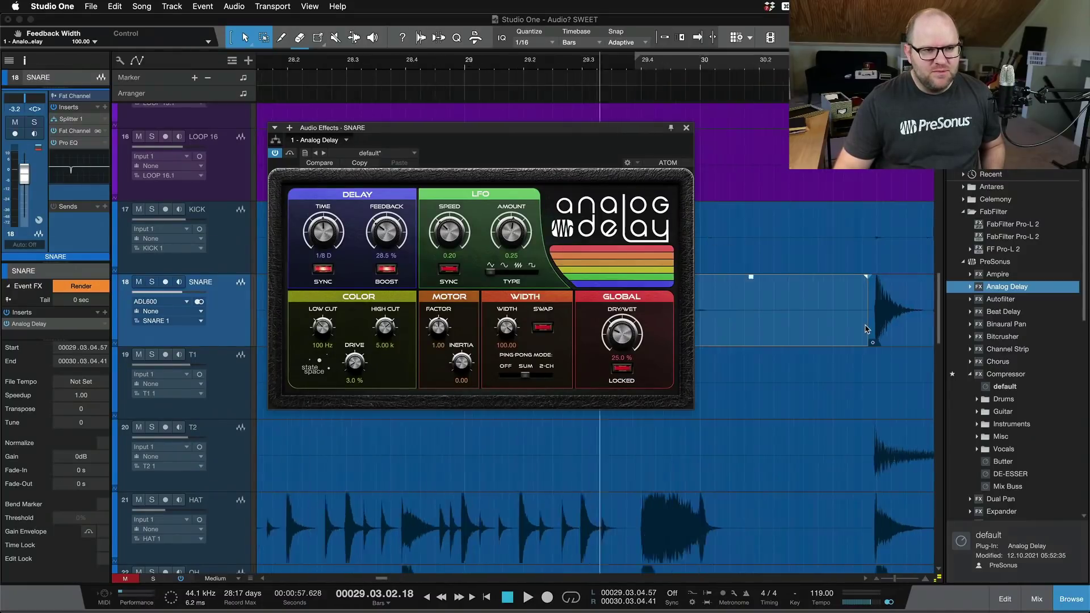
{"action": "scroll", "coordinate": [870, 307], "scroll_direction": "down", "scroll_amount": 1}
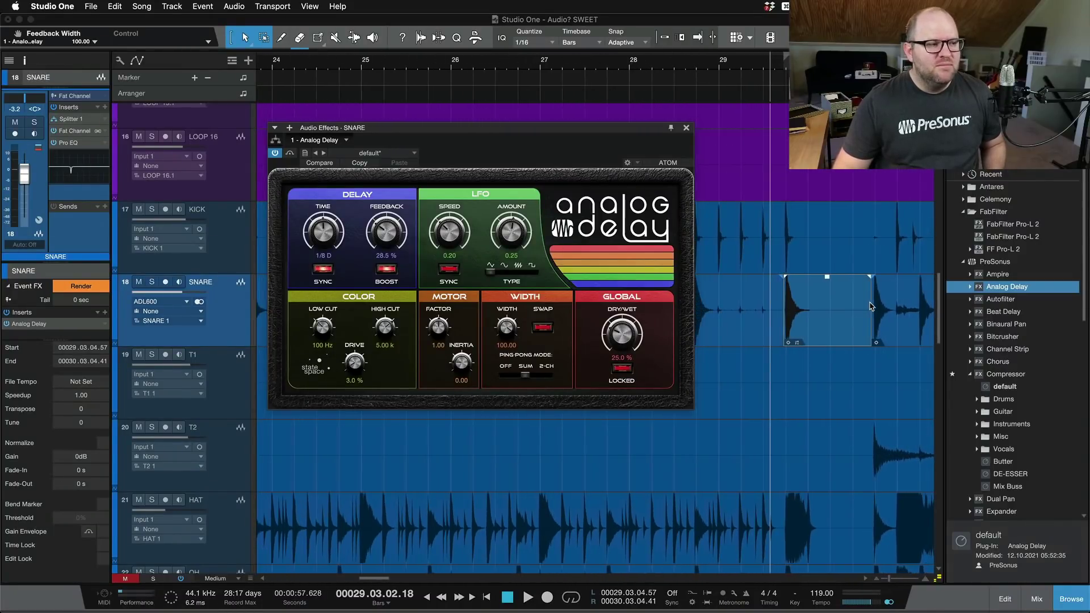
{"action": "left_click", "coordinate": [85, 299]}
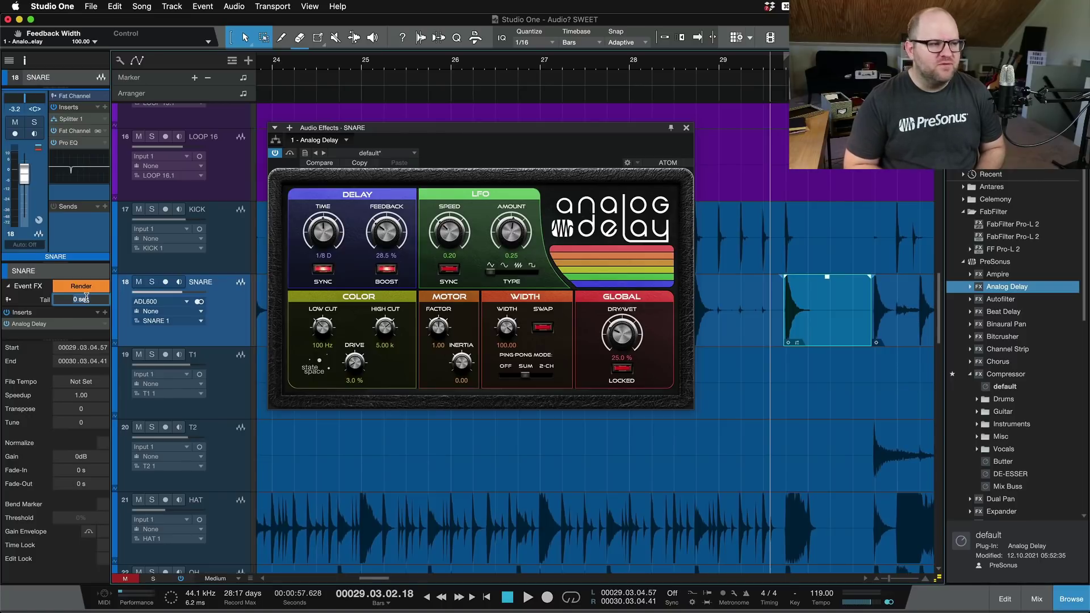
{"action": "type", "text": "5"}
{"action": "key", "text": "Return"}
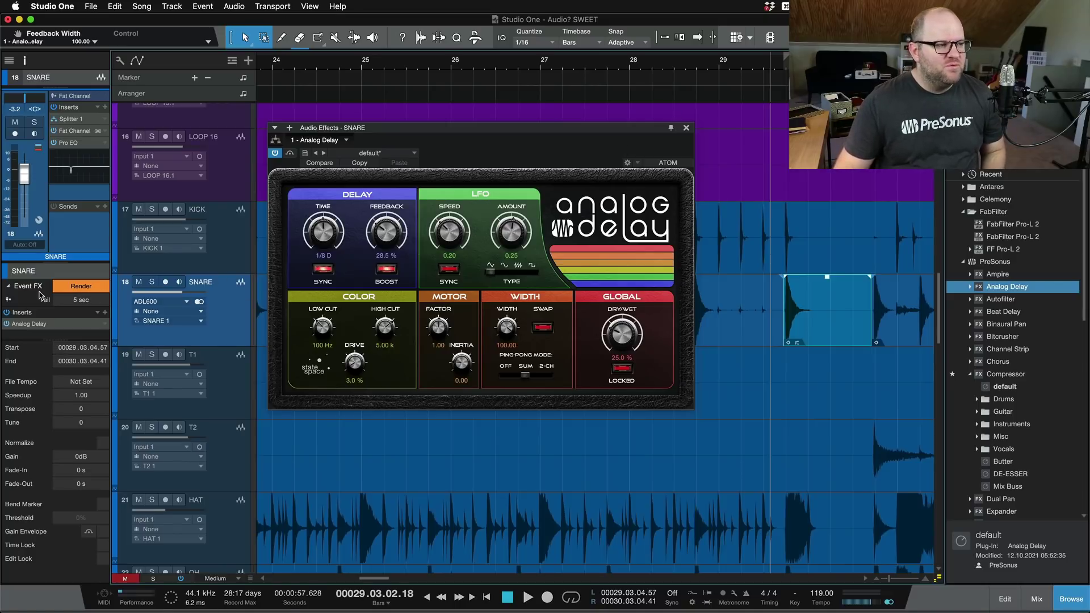
{"action": "left_click", "coordinate": [80, 287]}
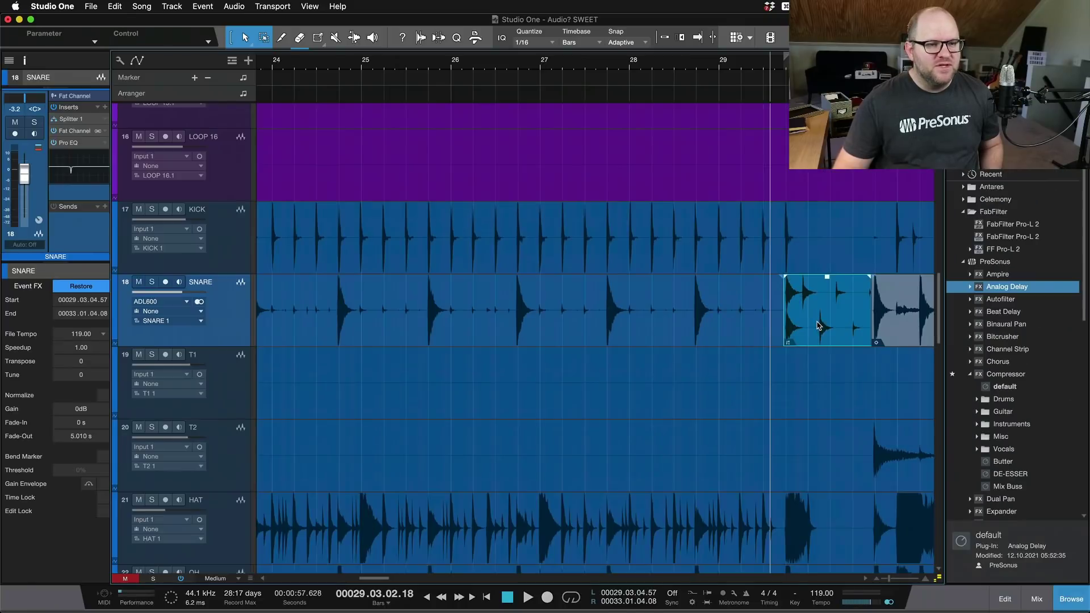
{"action": "scroll", "coordinate": [819, 326], "scroll_direction": "right", "scroll_amount": 10}
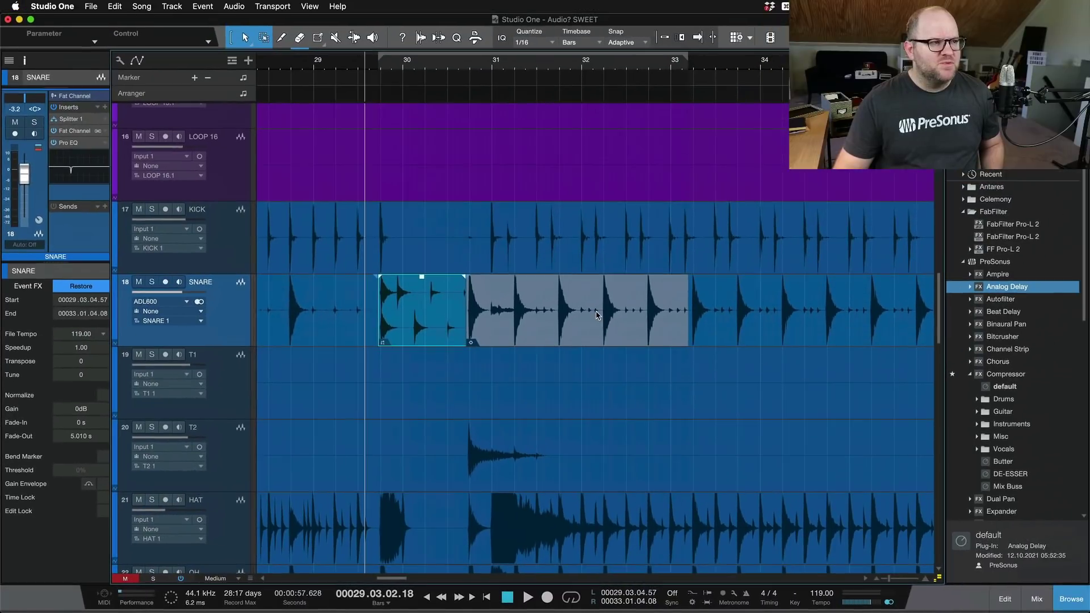
{"action": "scroll", "coordinate": [688, 293], "scroll_direction": "left", "scroll_amount": 3}
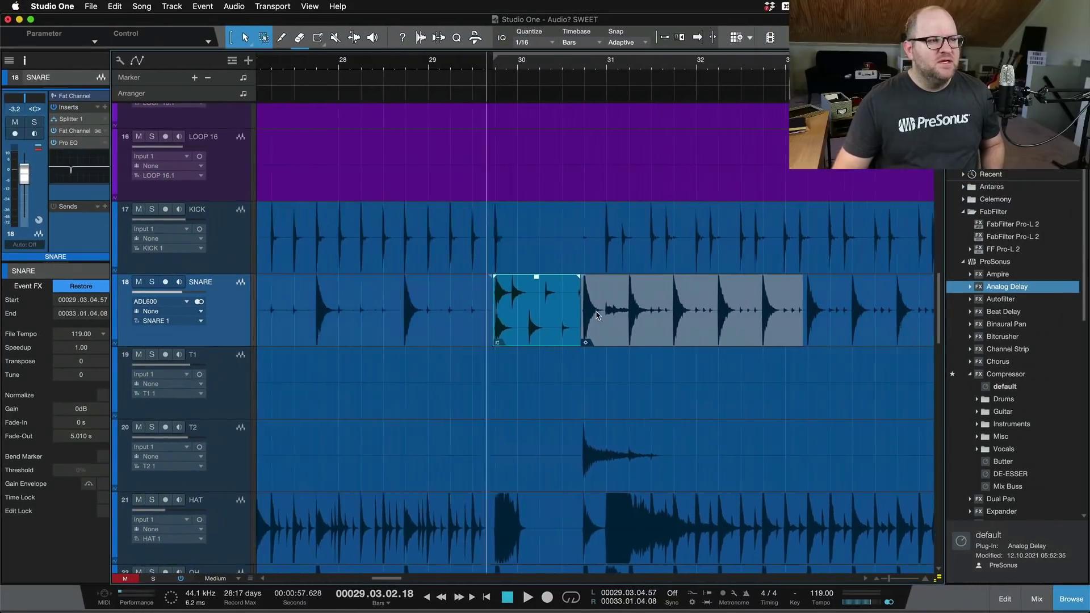
{"action": "scroll", "coordinate": [596, 315], "scroll_direction": "left", "scroll_amount": 6}
{"action": "left_click", "coordinate": [327, 66]}
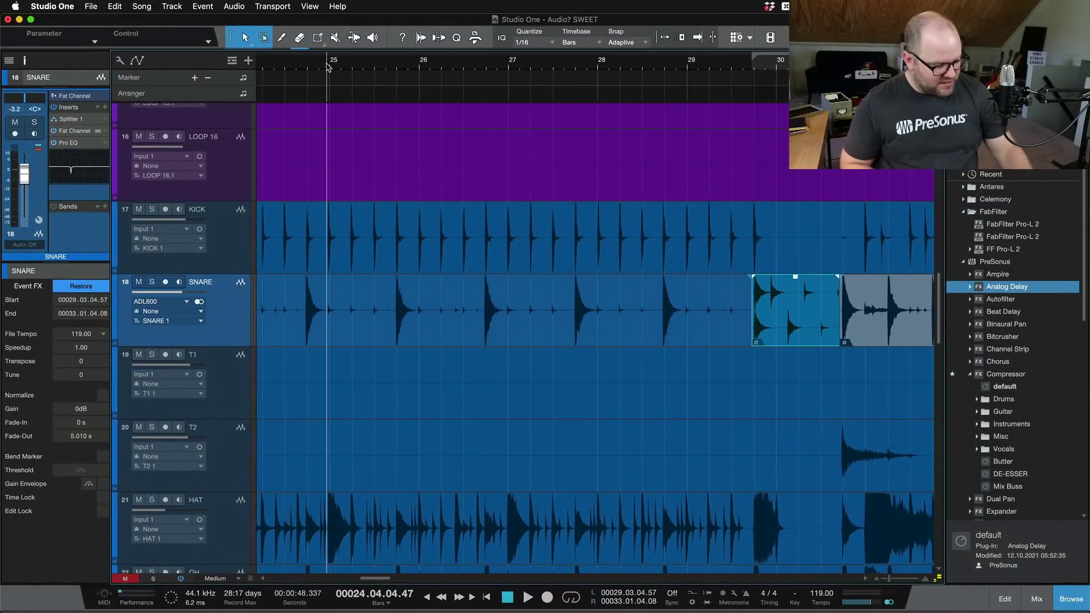
{"action": "key", "text": "space"}
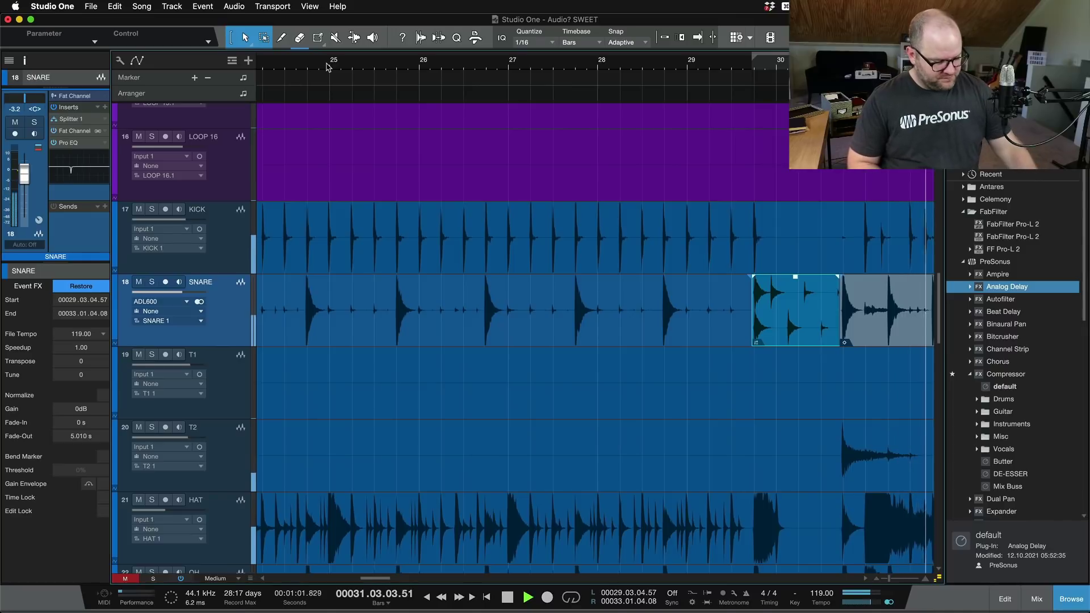
{"action": "key", "text": "space"}
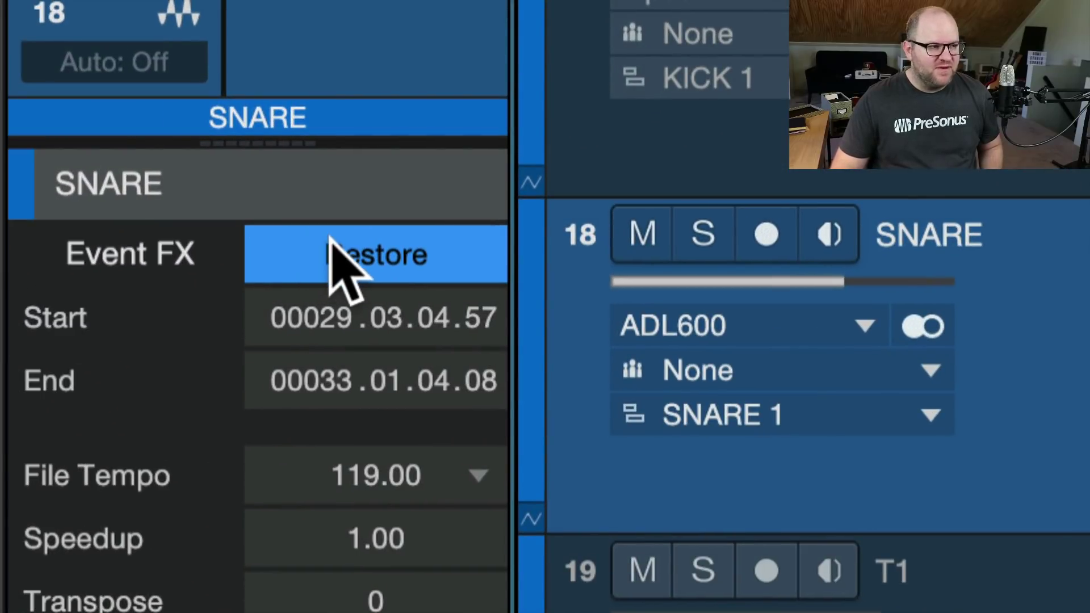
Restore the snare event's editable Analog Delay and add a Phaser after it in Inserts
{"action": "left_click", "coordinate": [290, 239]}
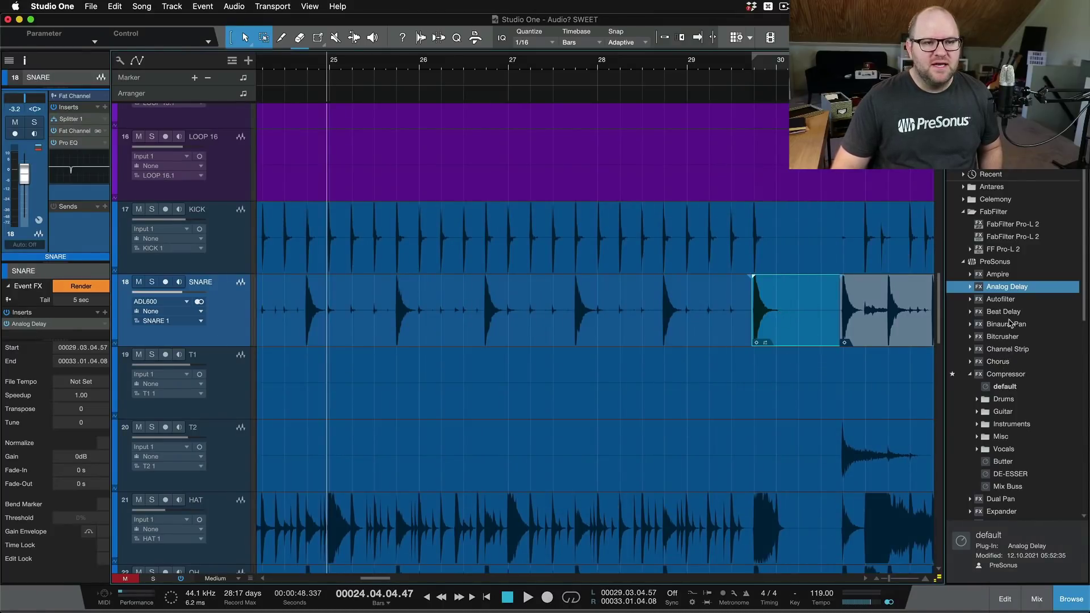
{"action": "scroll", "coordinate": [1011, 322], "scroll_direction": "down", "scroll_amount": 10}
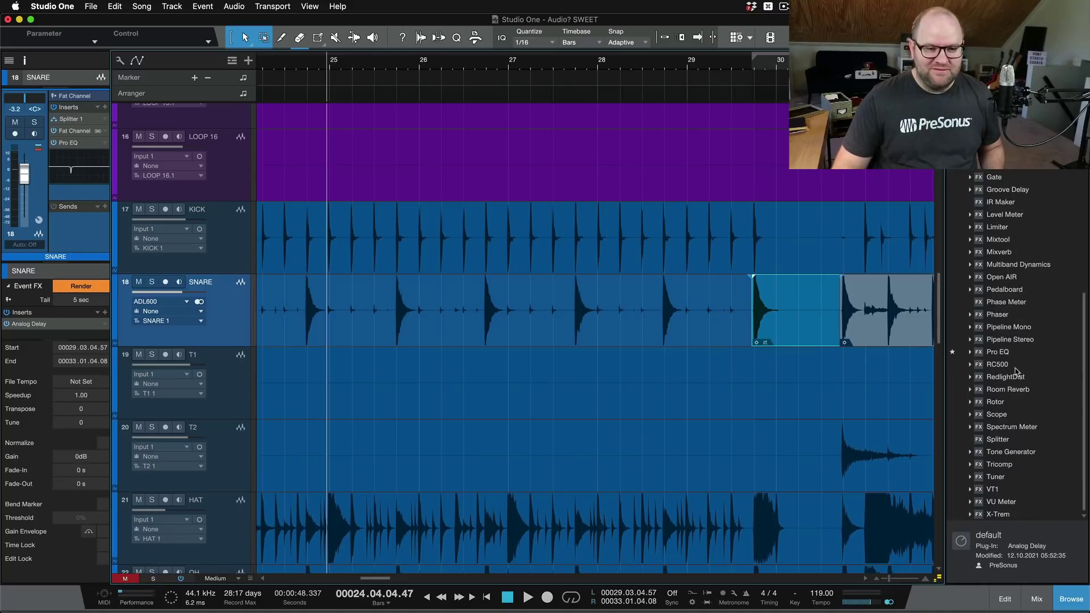
{"action": "left_click_drag", "start_coordinate": [998, 315], "coordinate": [23, 338]}
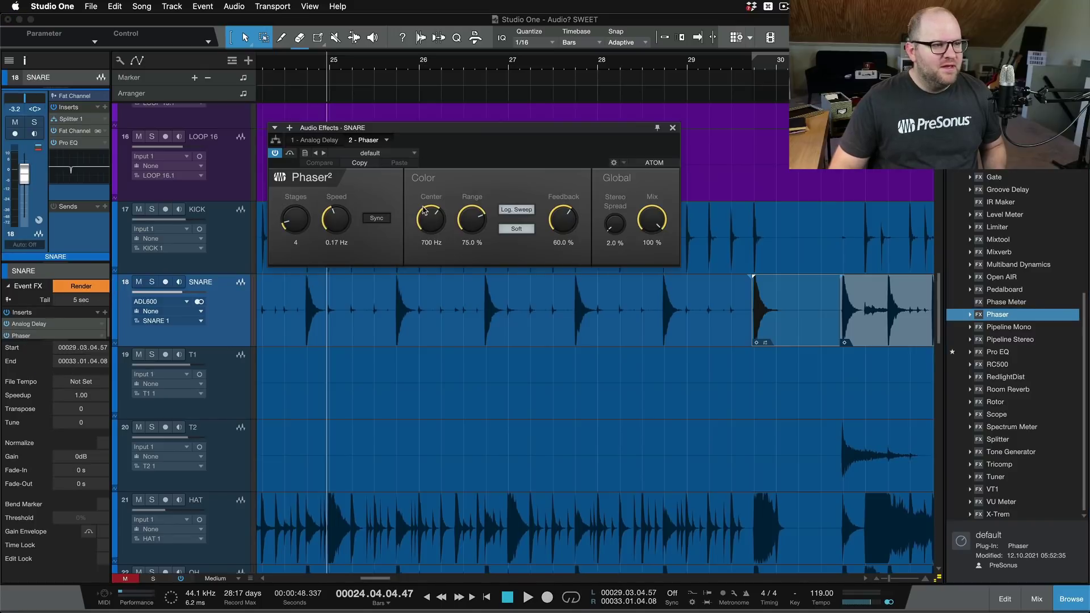
{"action": "left_click", "coordinate": [295, 223]}
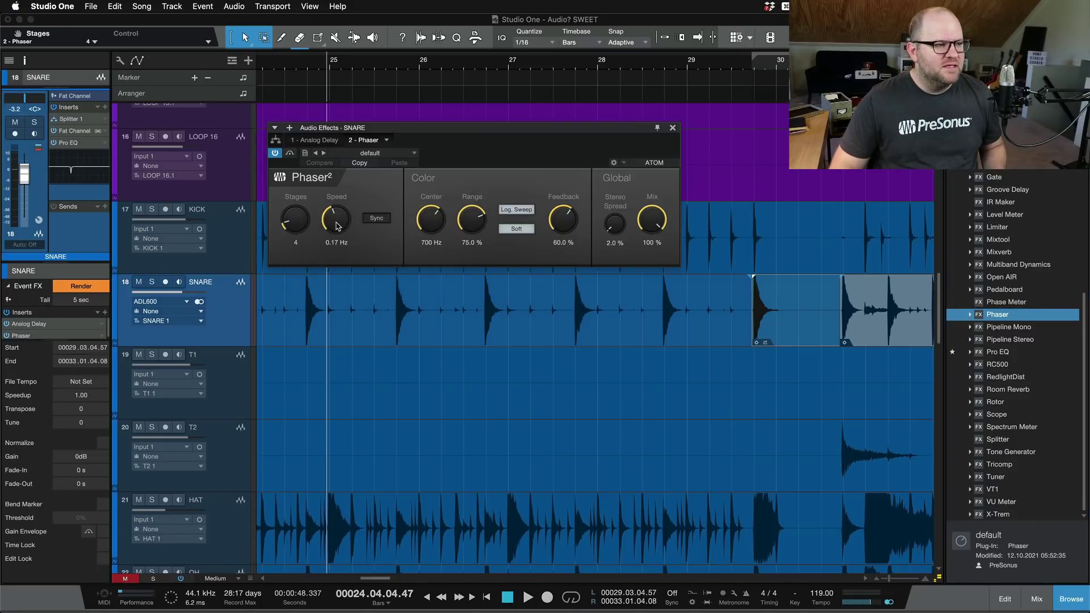
Set the Phaser to 1.02 Hz speed, 83.3% feedback and 78.5% mix, auditioning the result
{"action": "left_click_drag", "start_coordinate": [338, 226], "coordinate": [335, 192]}
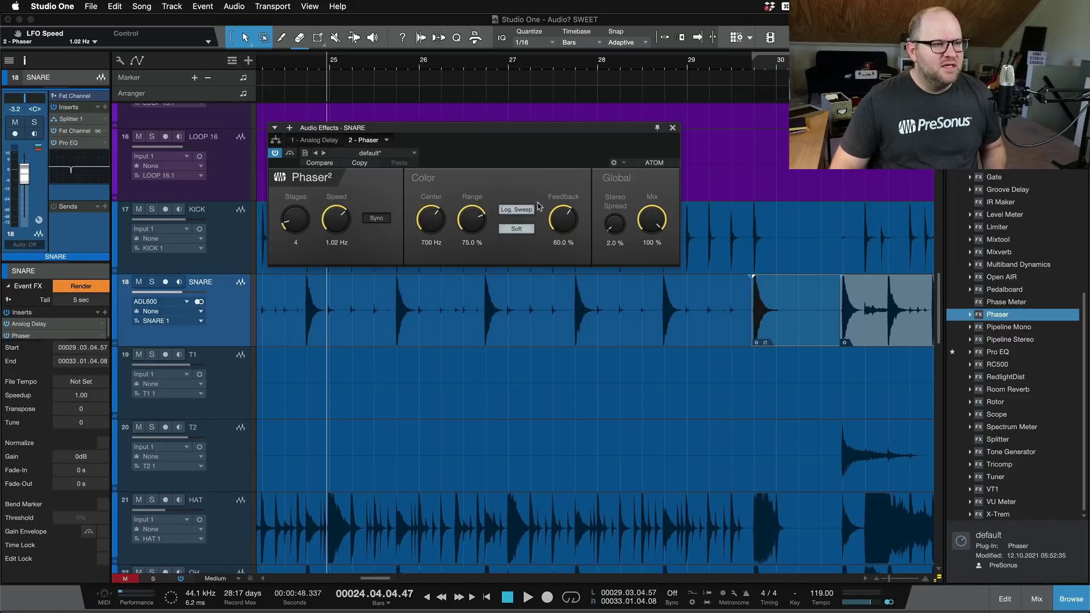
{"action": "left_click_drag", "start_coordinate": [570, 215], "coordinate": [567, 185]}
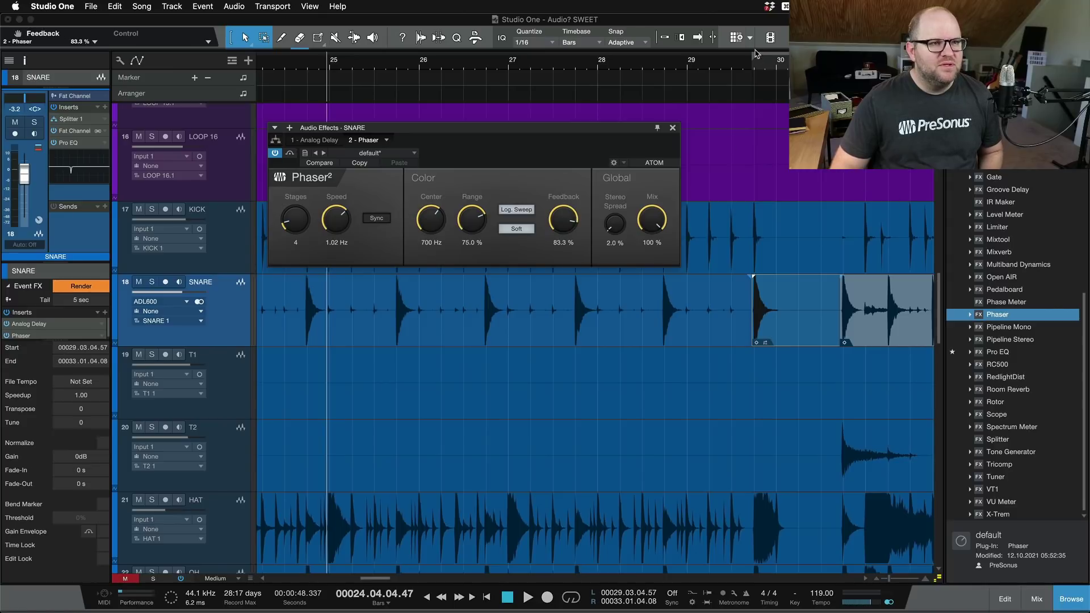
{"action": "left_click", "coordinate": [744, 65]}
{"action": "key", "text": "space"}
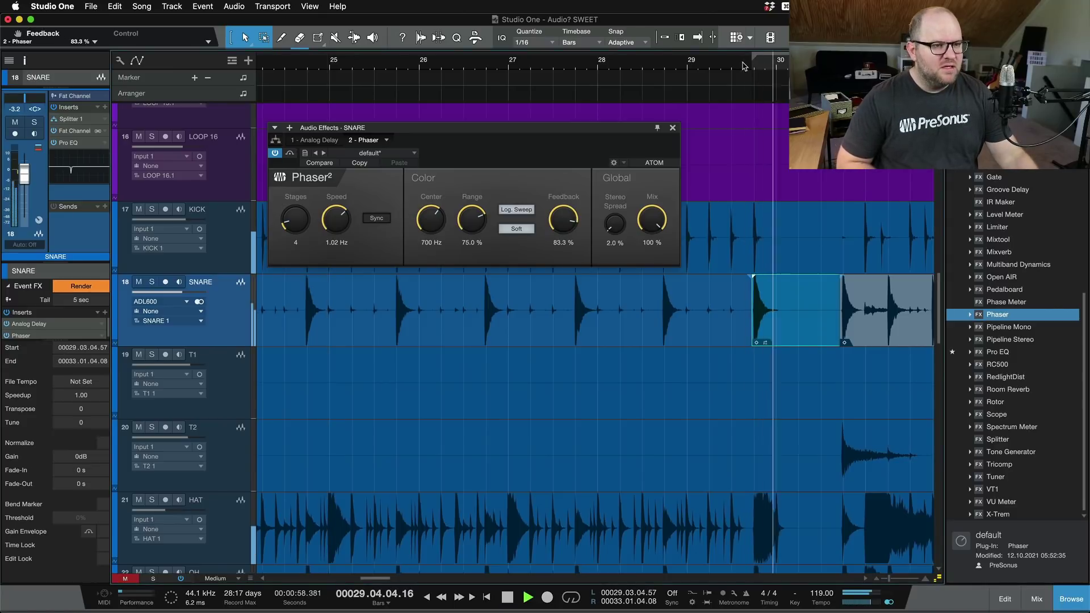
{"action": "key", "text": "space"}
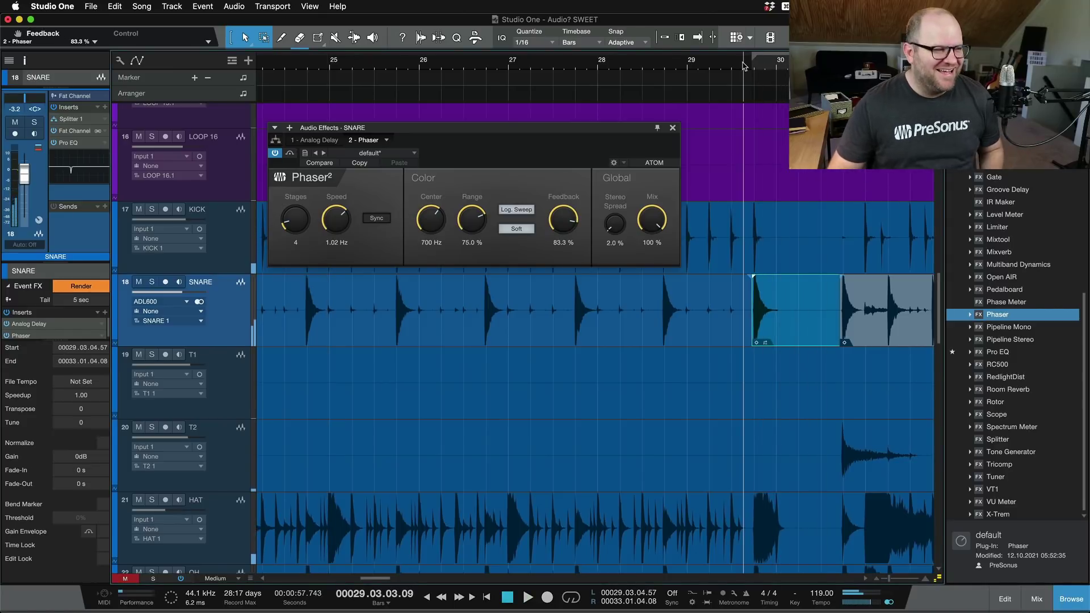
{"action": "left_click_drag", "start_coordinate": [653, 225], "coordinate": [655, 243]}
Render the delay and Phaser into the snare event and play back from just before bar 26
{"action": "left_click", "coordinate": [91, 287]}
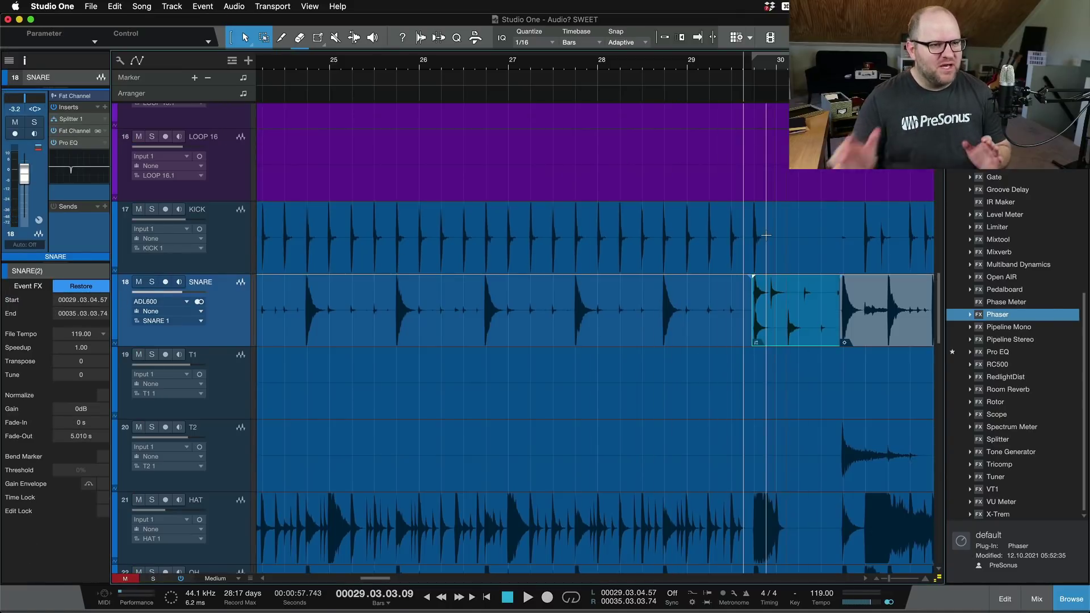
{"action": "left_click", "coordinate": [417, 67]}
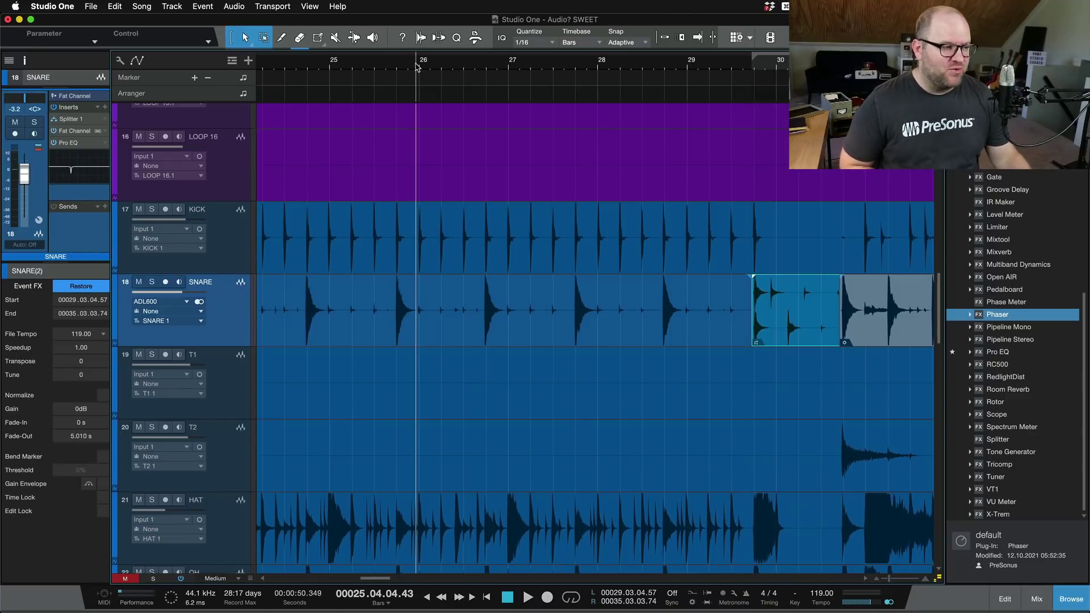
{"action": "key", "text": "space"}
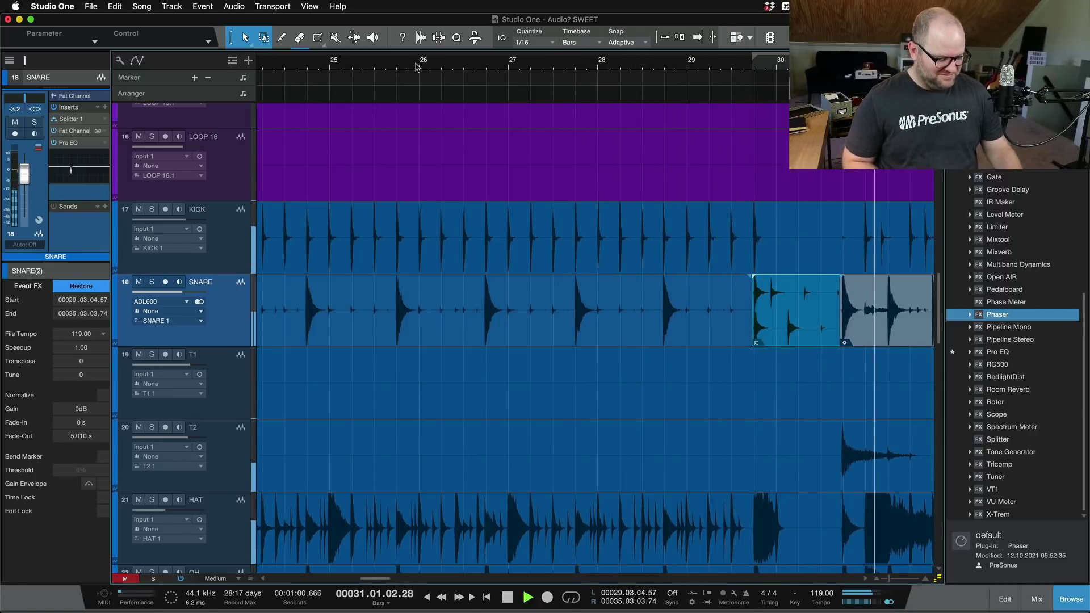
{"action": "key", "text": "space"}
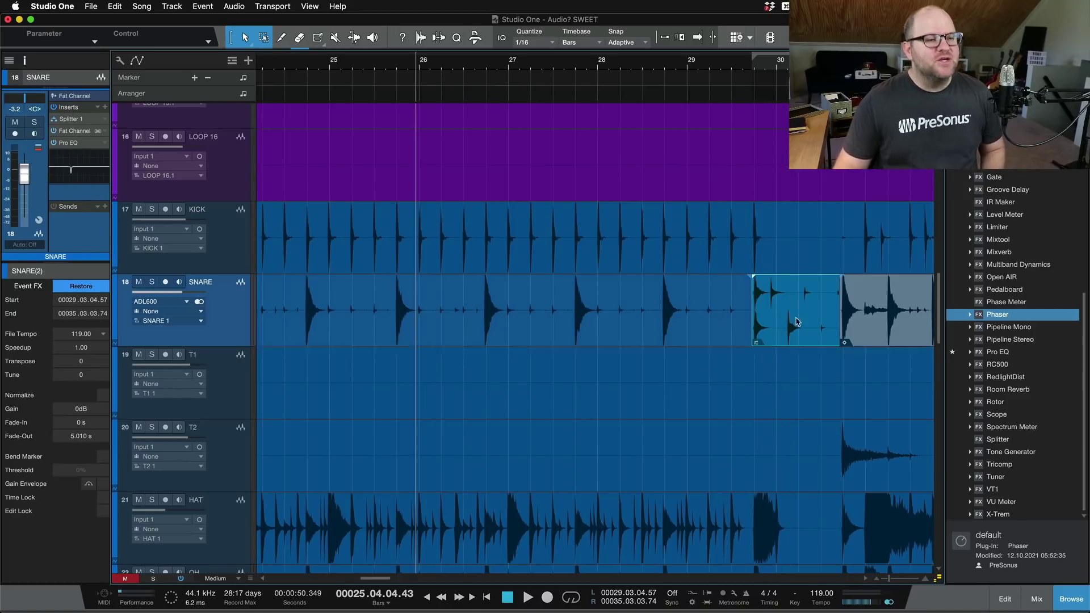
Split bars 26.7–27.7 of the long snare event into a new event and add a Phaser to it
{"action": "left_click", "coordinate": [492, 318]}
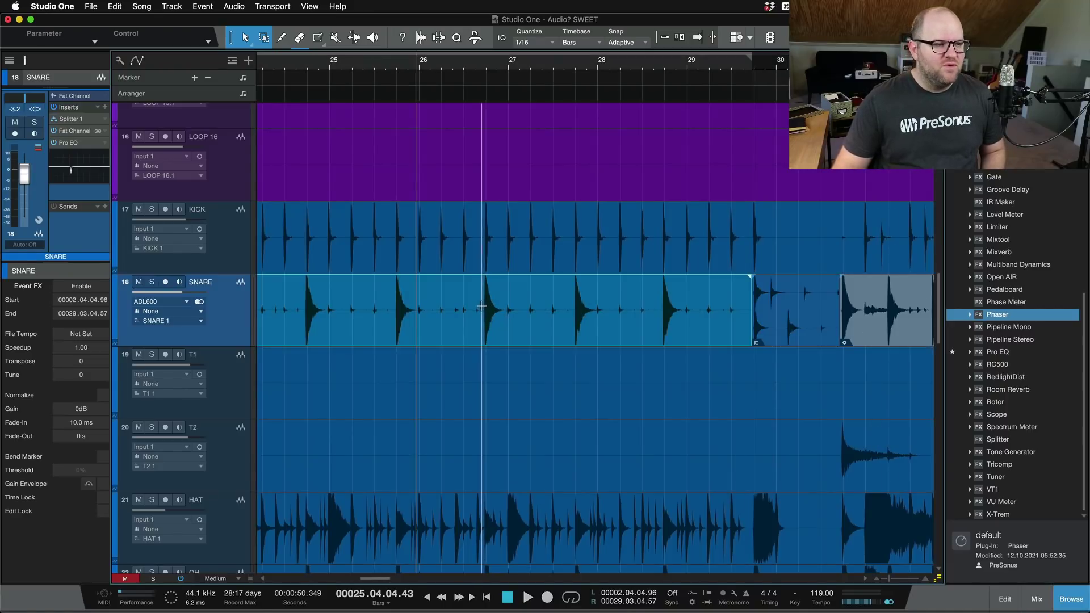
{"action": "left_click_drag", "start_coordinate": [482, 307], "coordinate": [572, 309]}
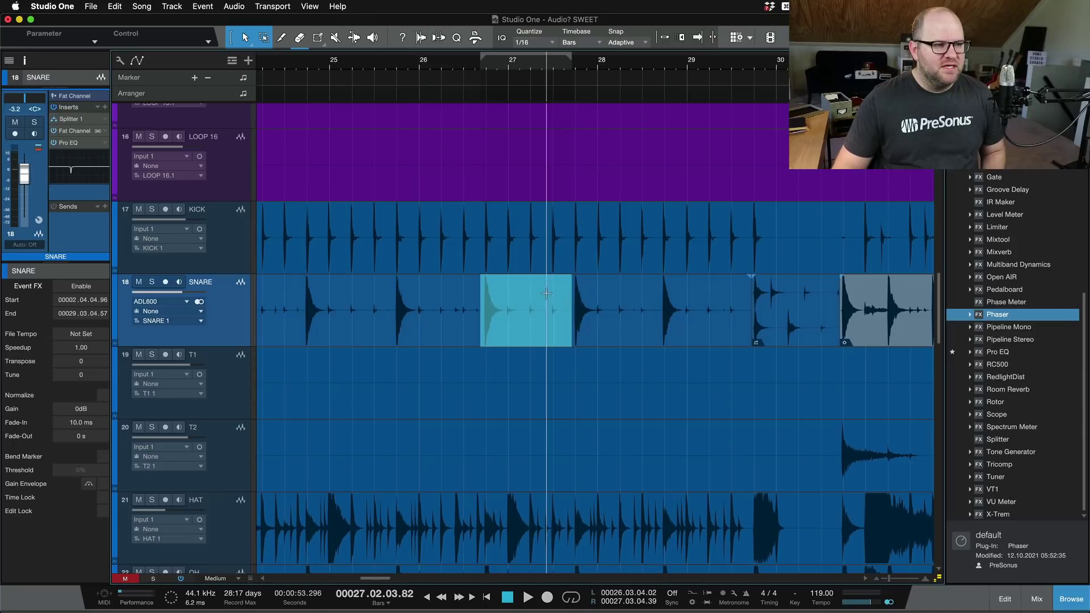
{"action": "key", "text": "super+alt+x"}
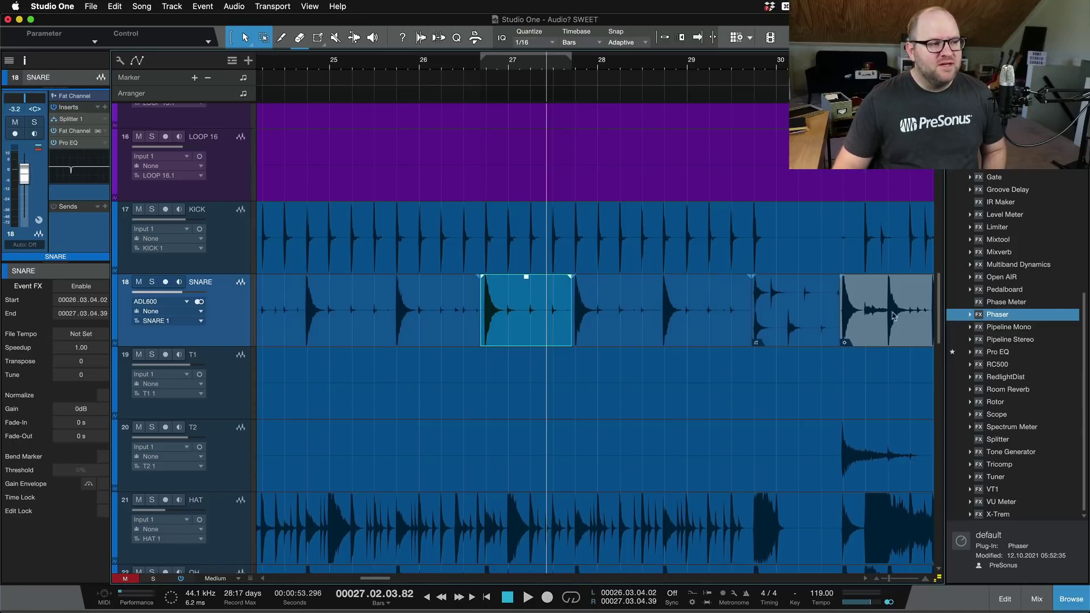
{"action": "key", "text": "F4"}
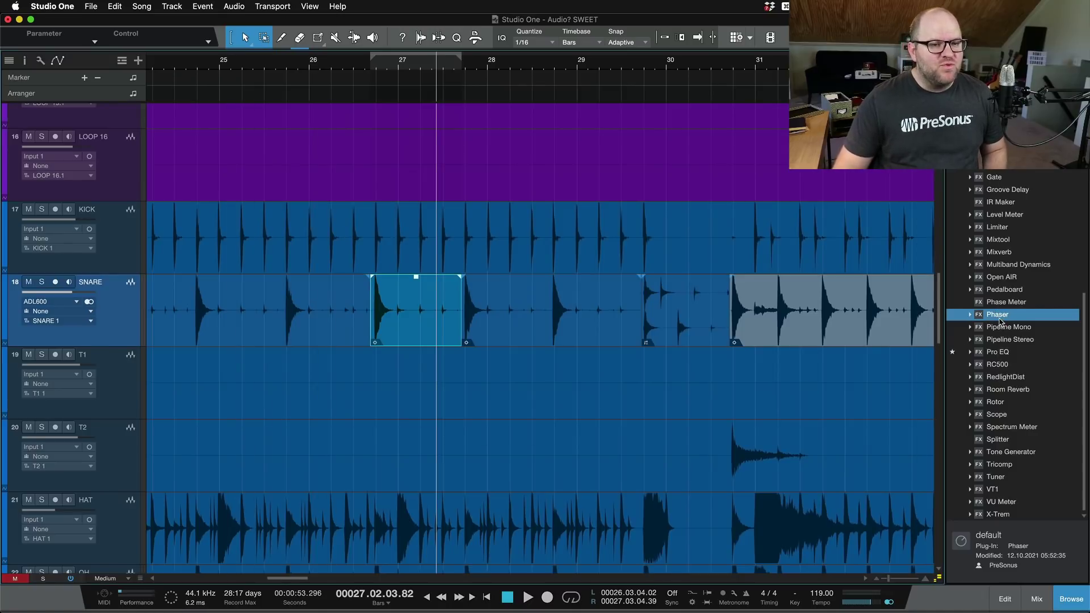
{"action": "left_click_drag", "start_coordinate": [1001, 322], "coordinate": [400, 319]}
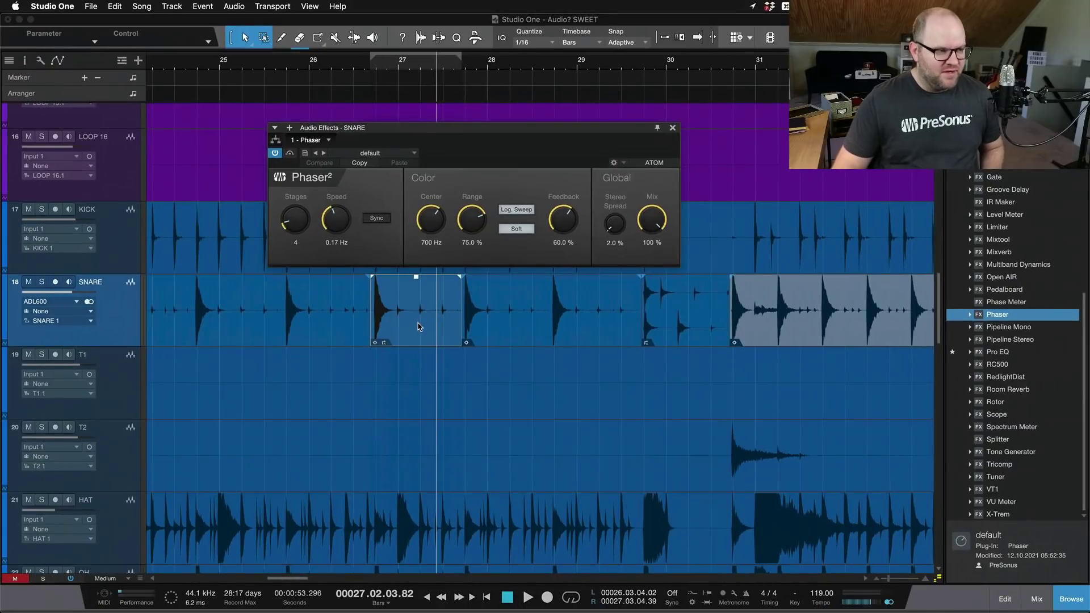
Open the new event's editor and Inspector, then close its Phaser window and the audio editor
{"action": "double_click", "coordinate": [420, 326]}
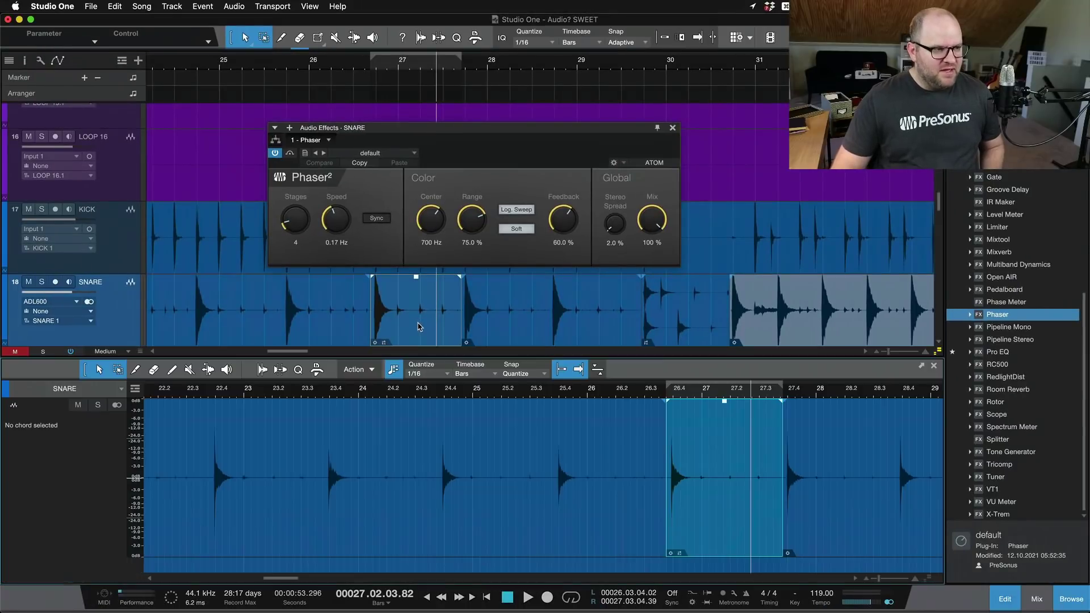
{"action": "key", "text": "F4"}
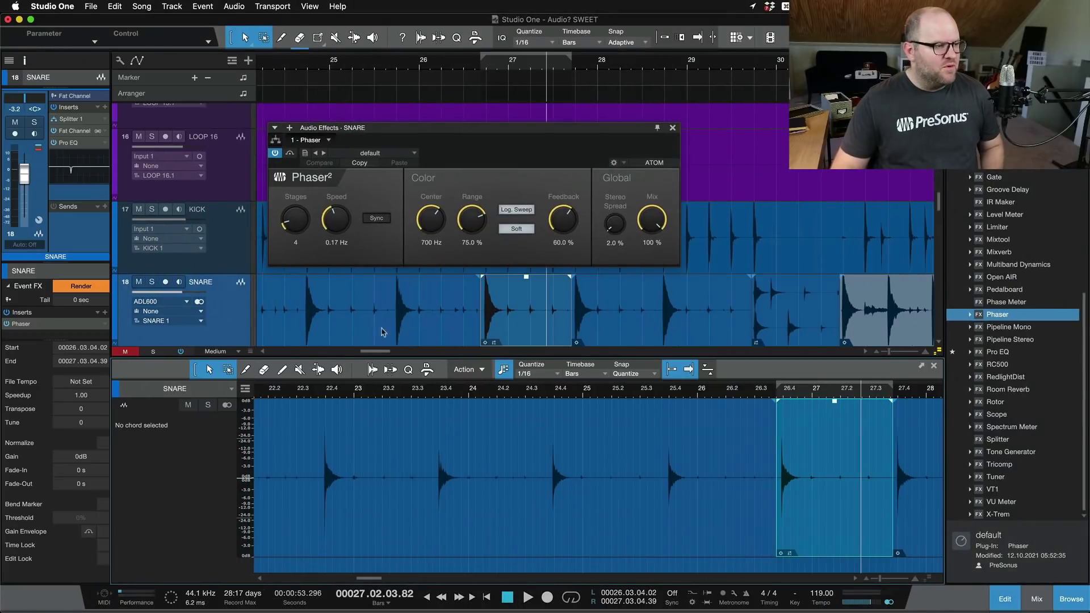
{"action": "left_click", "coordinate": [673, 128]}
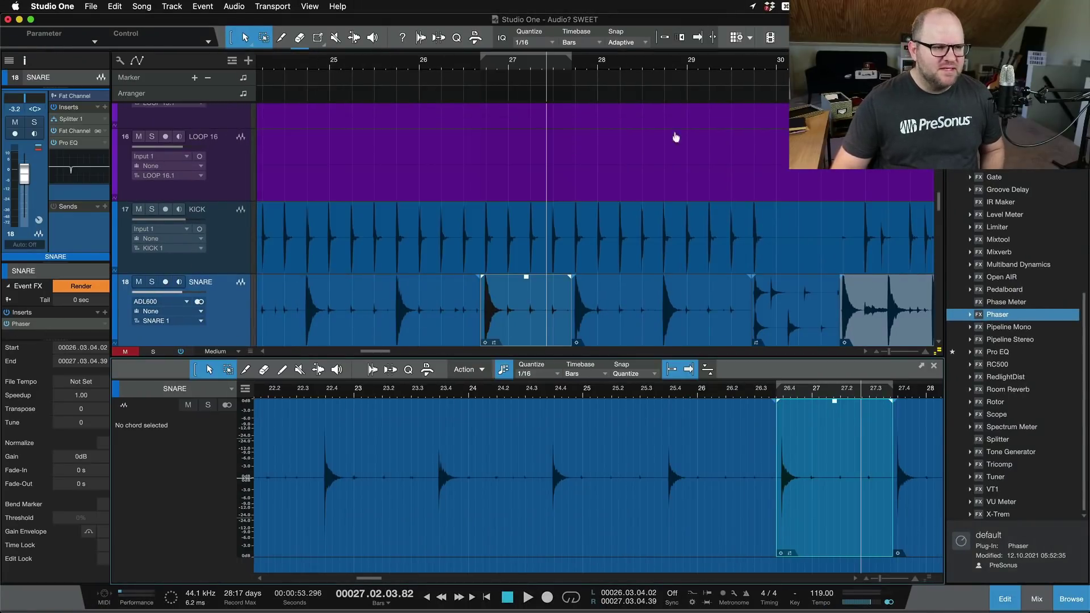
{"action": "left_click", "coordinate": [934, 365]}
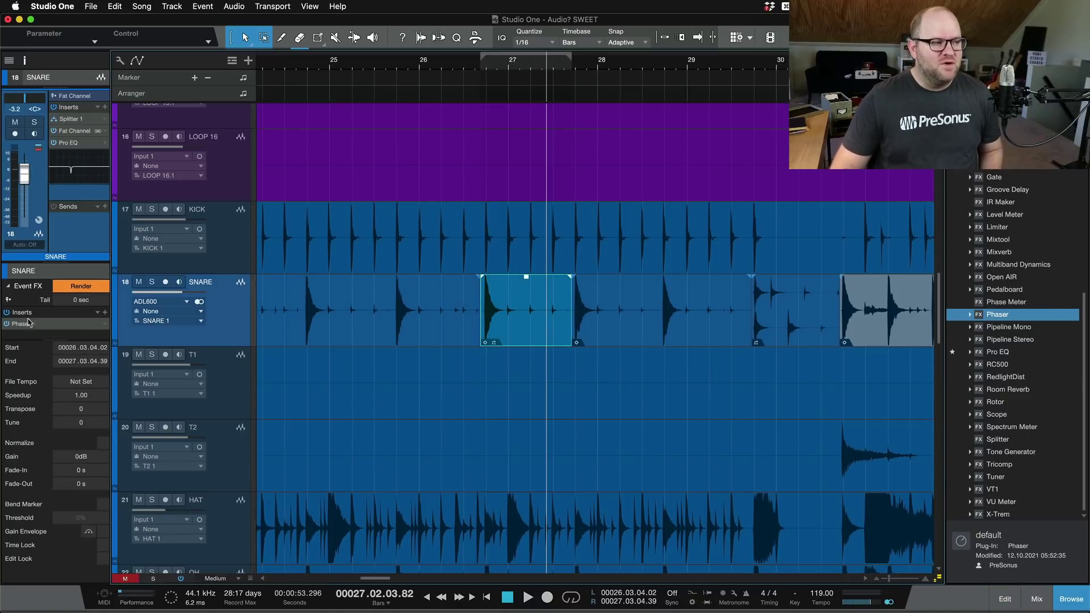
{"action": "key", "text": "F4"}
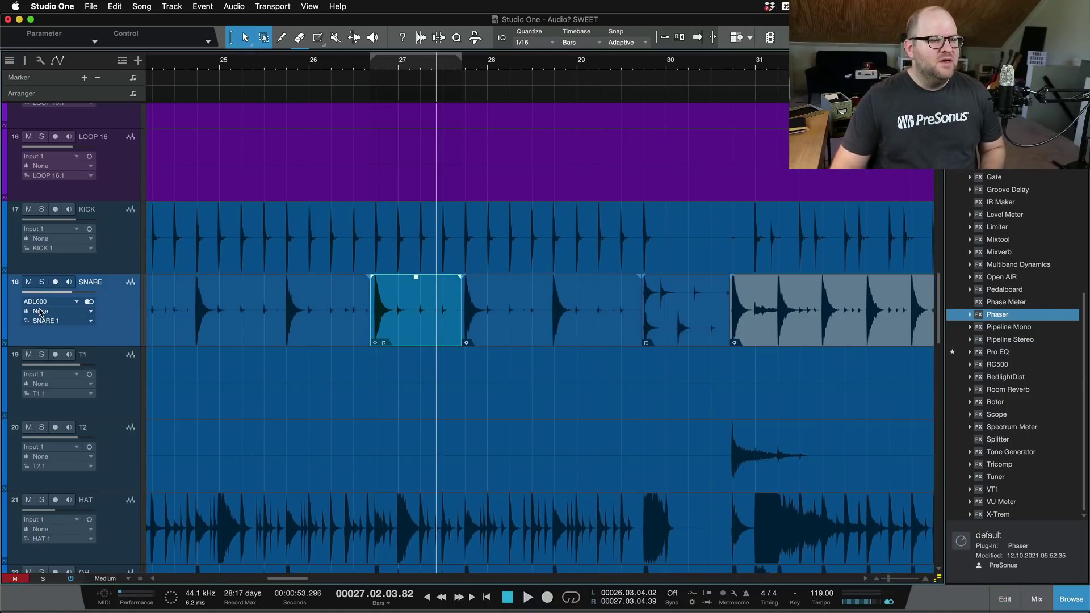
{"action": "key", "text": "F4"}
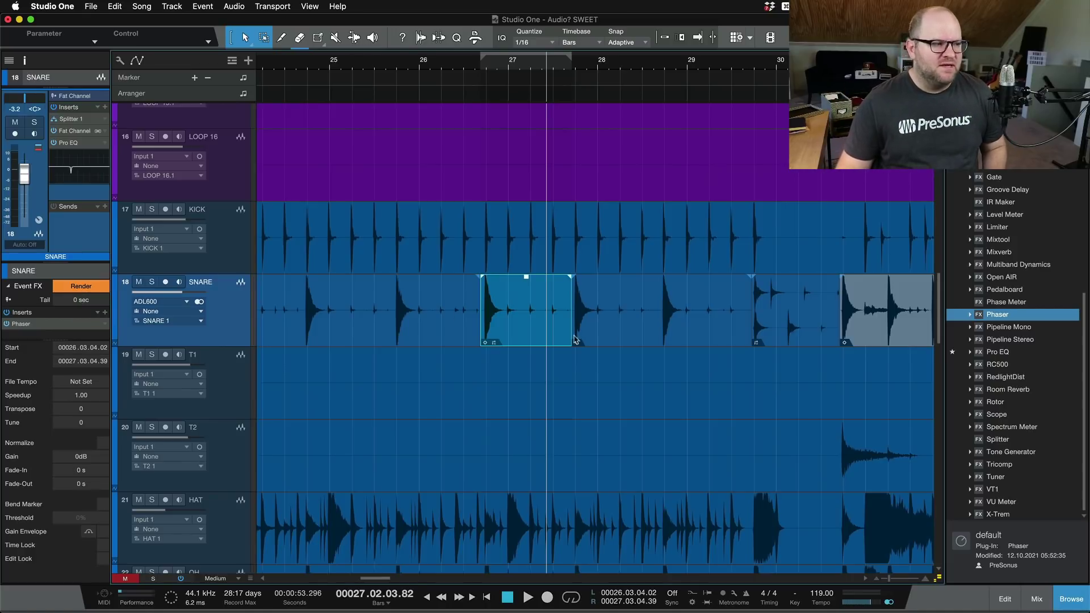
{"action": "scroll", "coordinate": [831, 328], "scroll_direction": "down", "scroll_amount": 5}
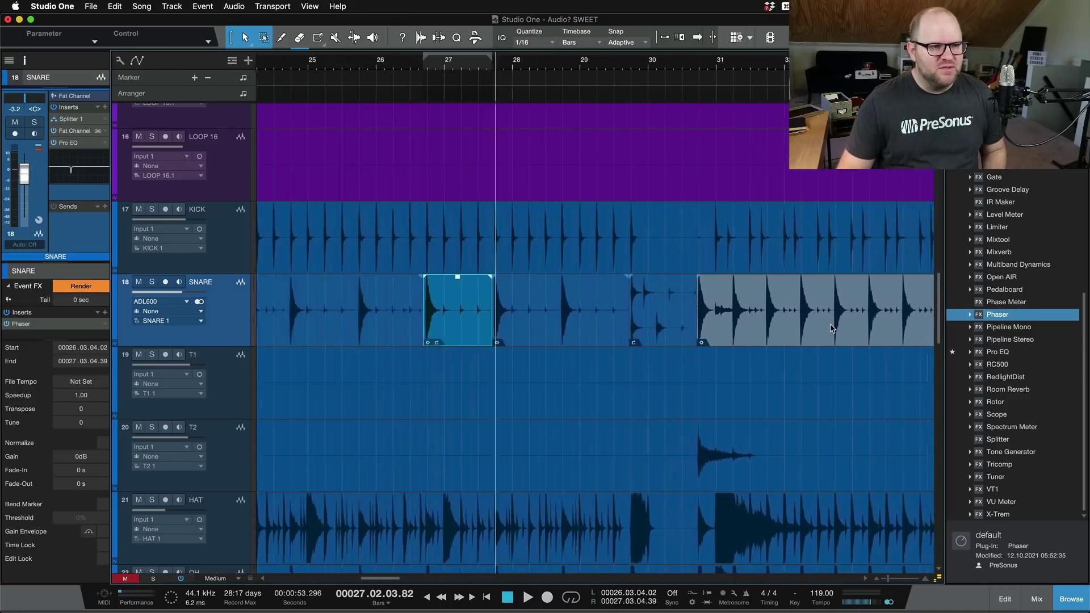
{"action": "scroll", "coordinate": [761, 331], "scroll_direction": "right", "scroll_amount": 2}
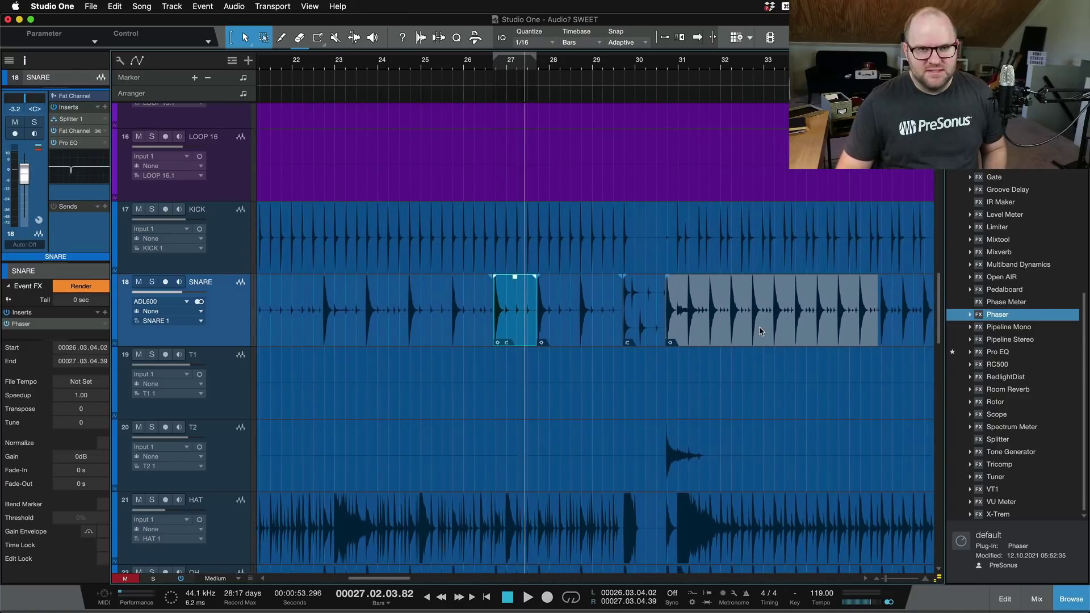
{"action": "left_click", "coordinate": [761, 331]}
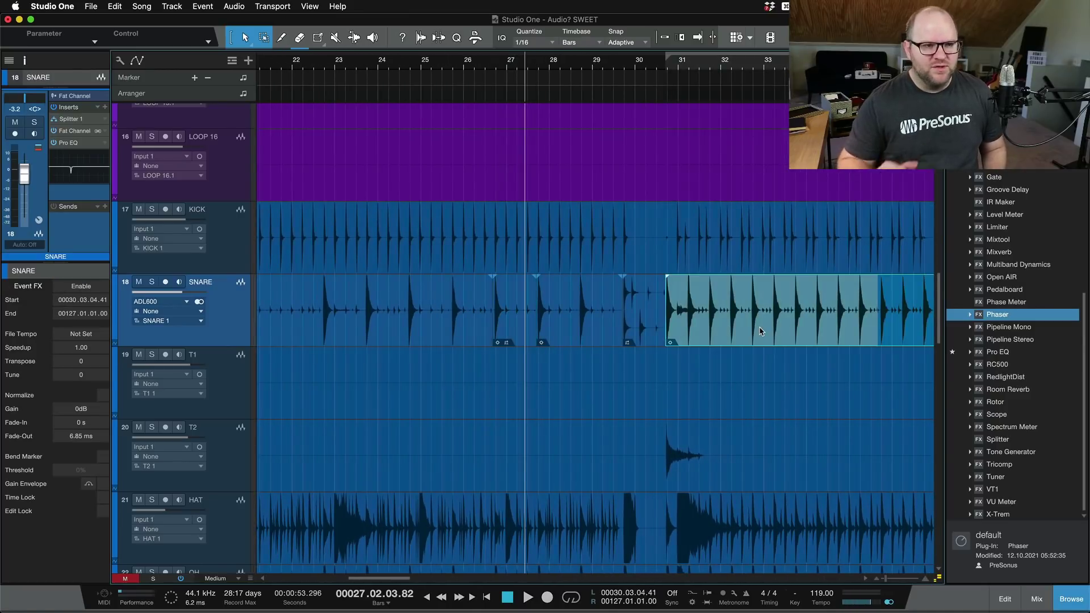
{"action": "left_click", "coordinate": [651, 328]}
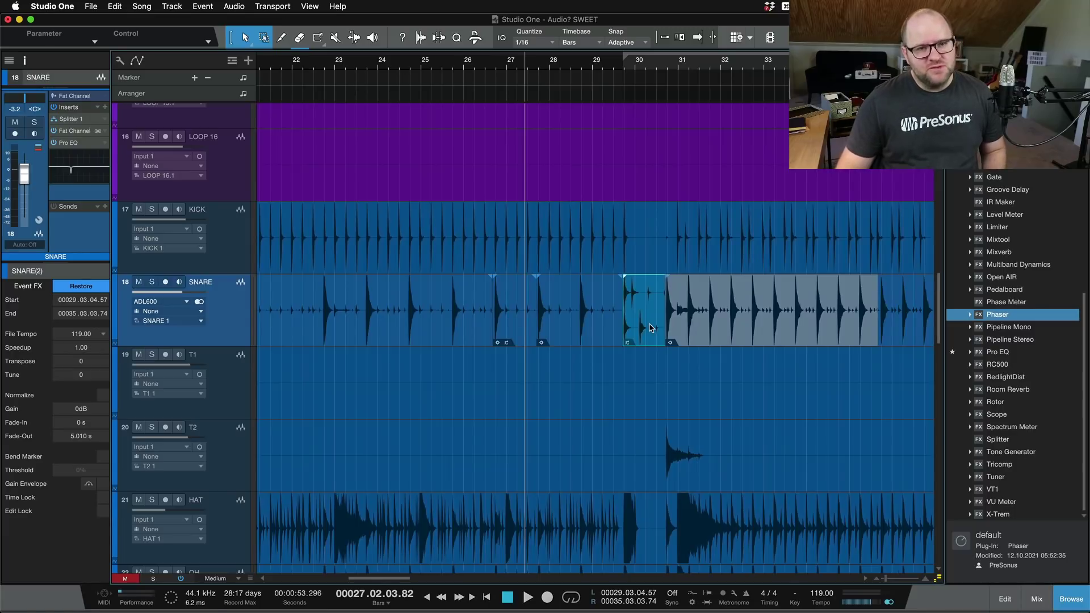